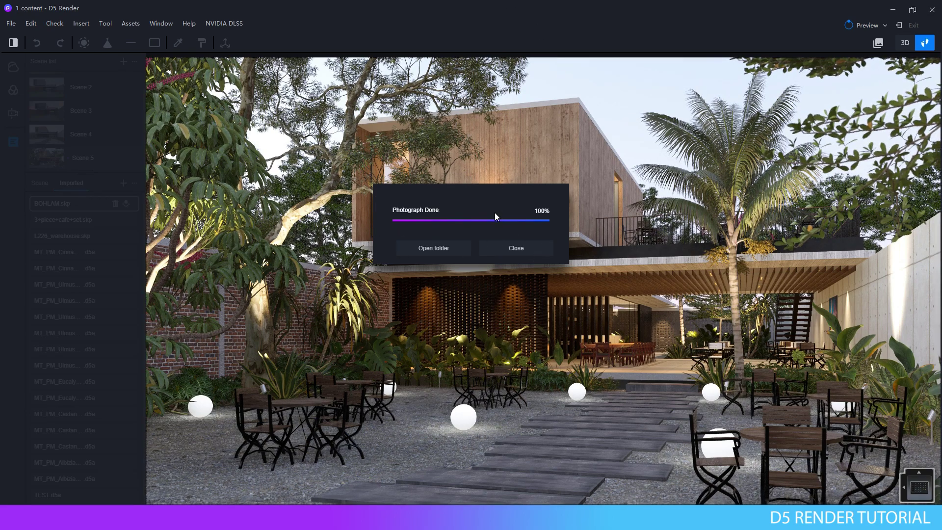
Open the render's output folder and preview the main render image full-size
click(435, 247)
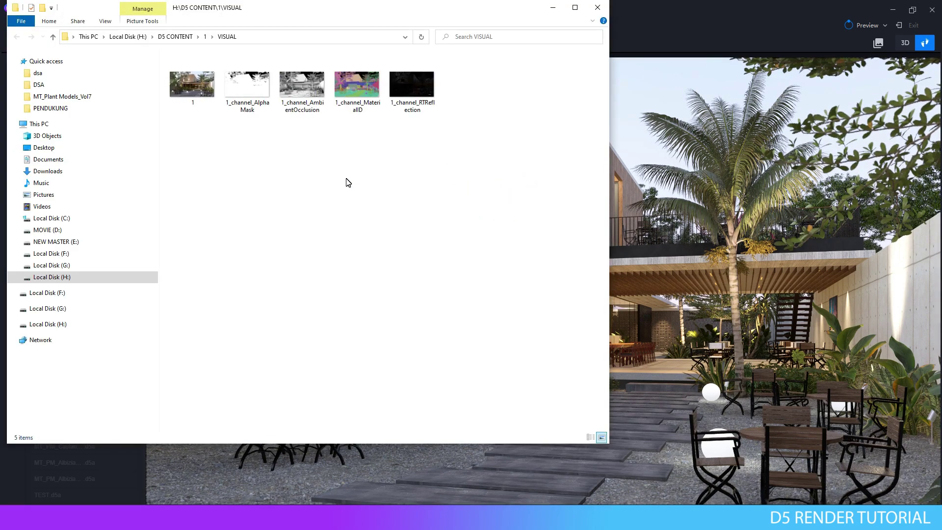
click(191, 95)
double_click(191, 95)
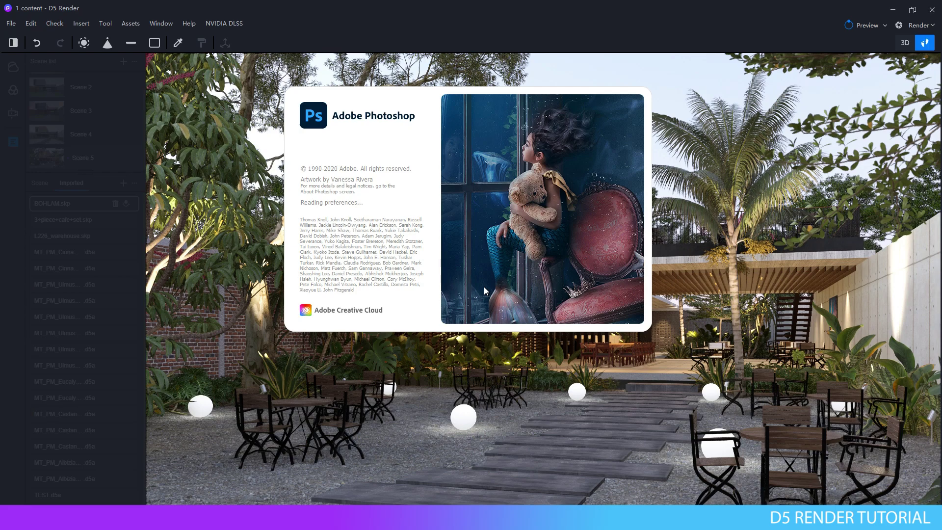
Browse the Open dialog to the VISUAL output folder
key(ctrl+o)
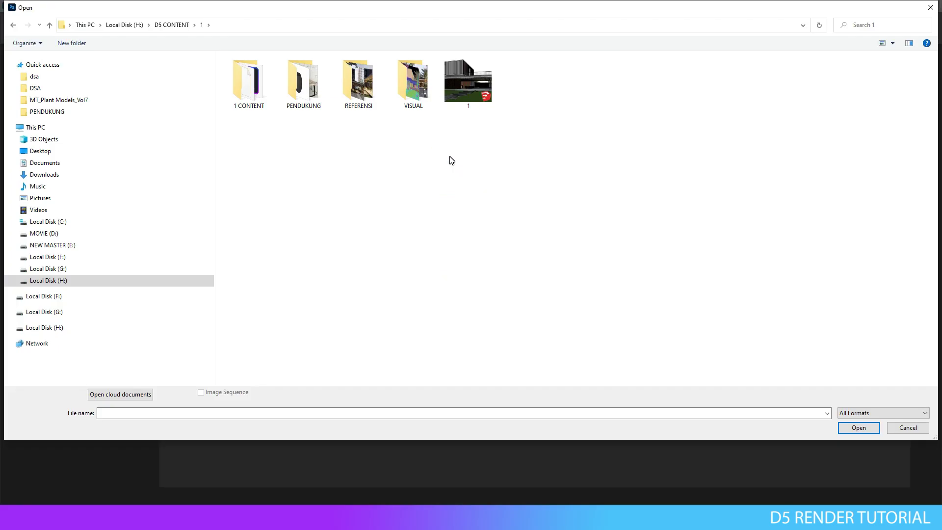
click(423, 113)
double_click(422, 105)
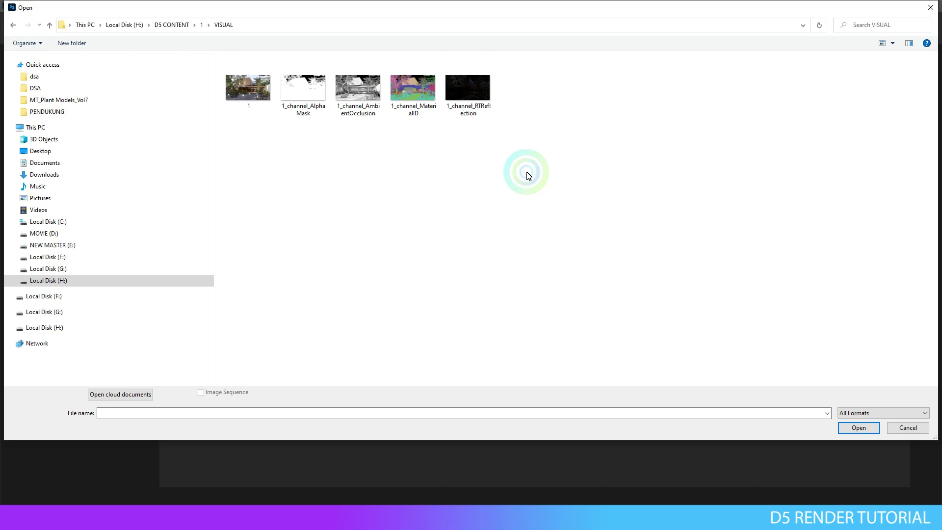
Open render 1, AmbientOcclusion and RTReflection together as three documents
drag(520, 152, 259, 93)
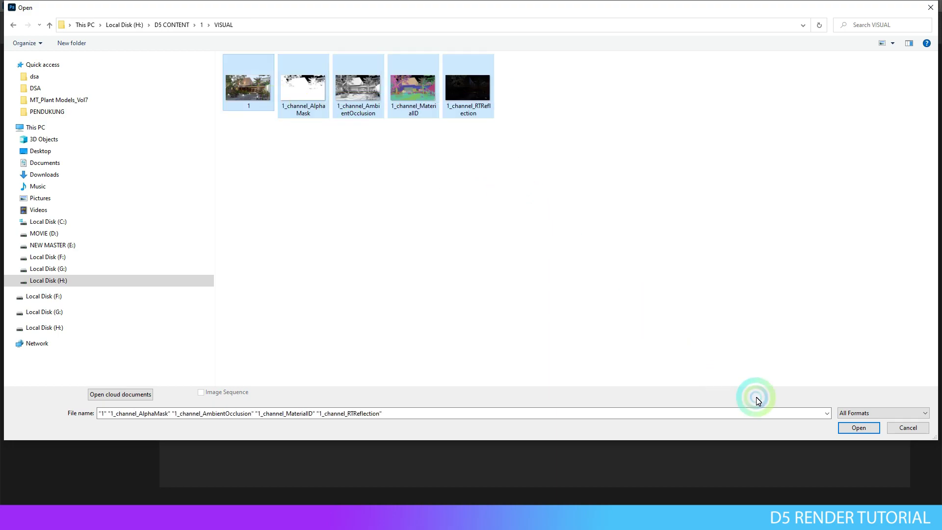
click(511, 192)
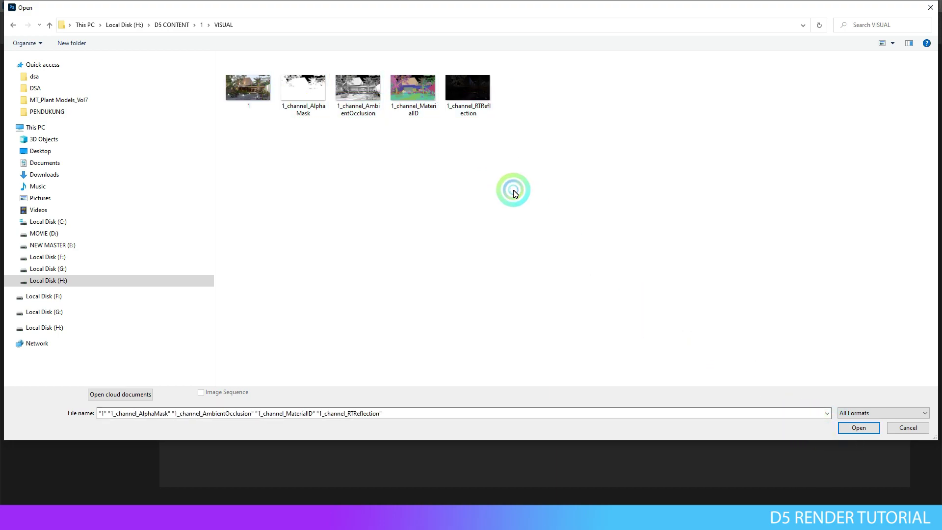
click(405, 174)
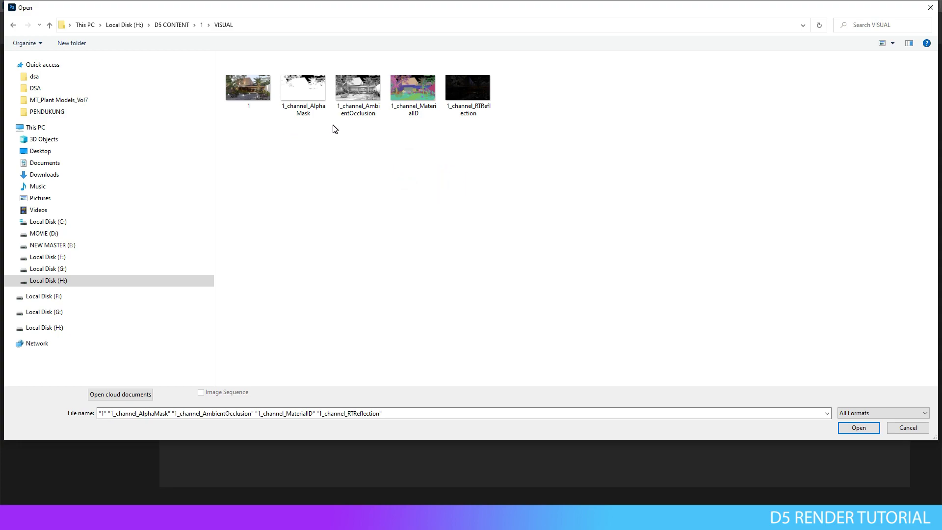
click(267, 119)
click(251, 99)
ctrl+click(365, 103)
ctrl+click(474, 100)
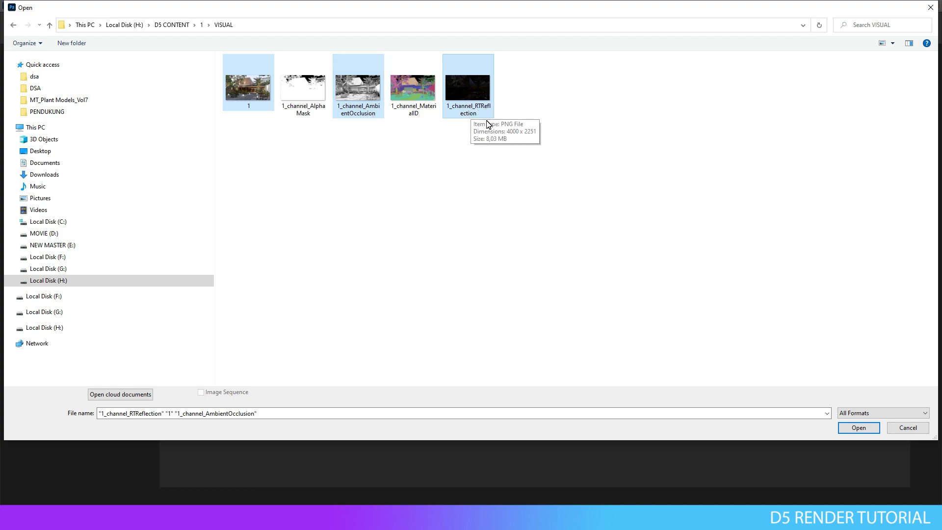
click(859, 428)
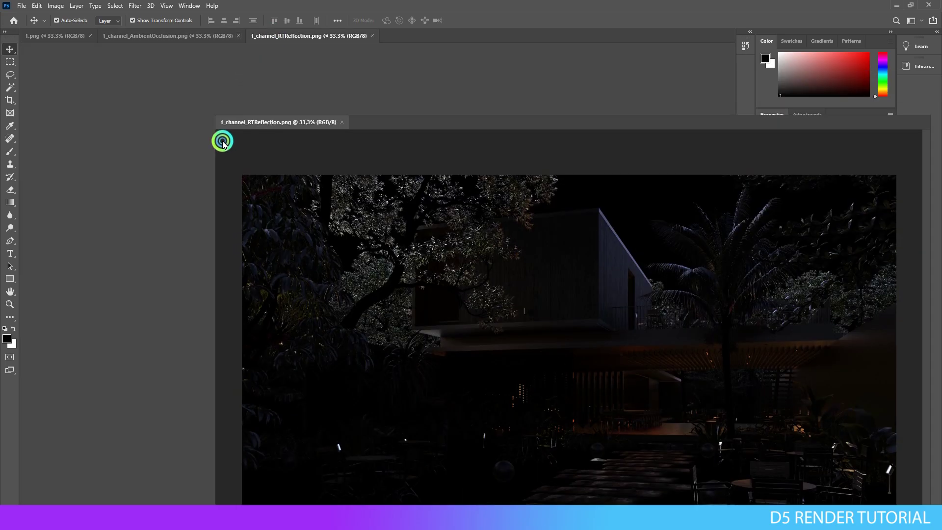
Float the RTReflection image and drag it into 1.png as a new layer
drag(273, 37, 170, 159)
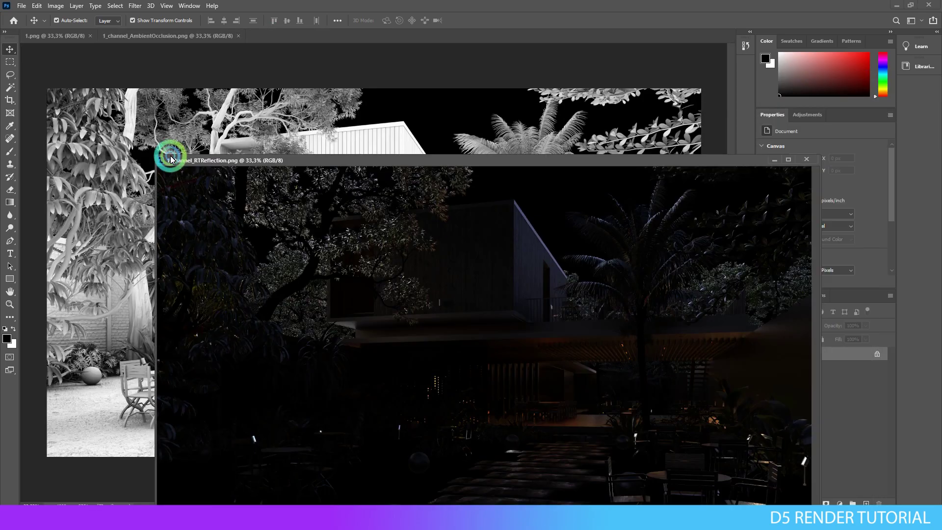
click(74, 35)
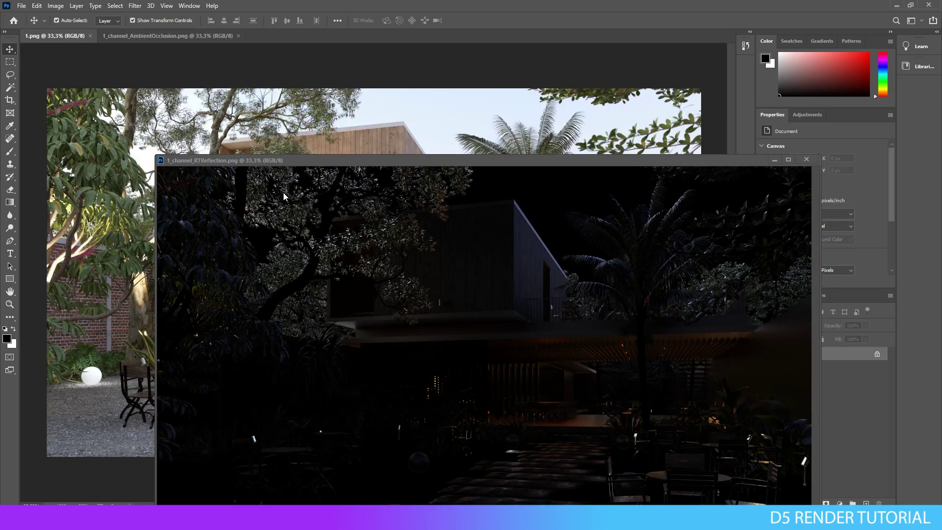
drag(219, 219, 208, 130)
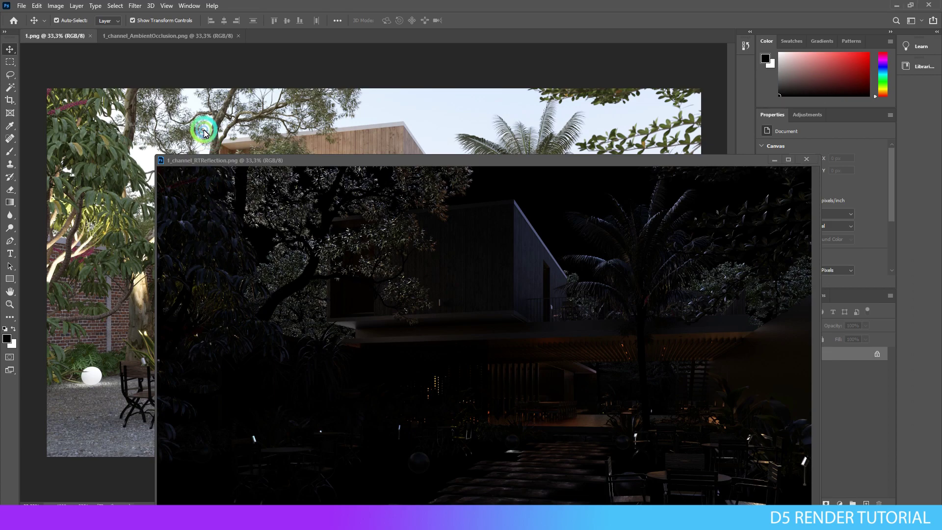
click(586, 182)
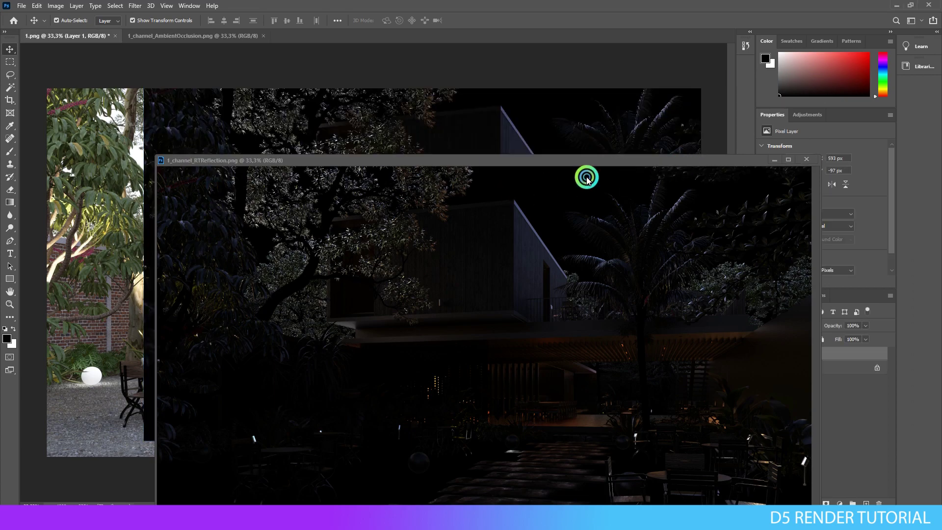
Close the RTReflection document and snap Layer 1 flush to the canvas edges
click(787, 160)
click(775, 158)
click(130, 316)
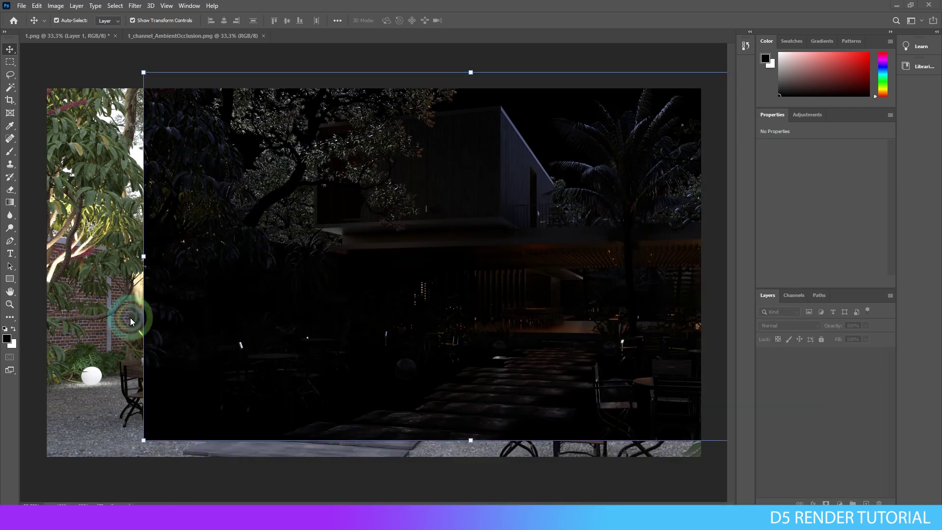
drag(157, 425, 75, 442)
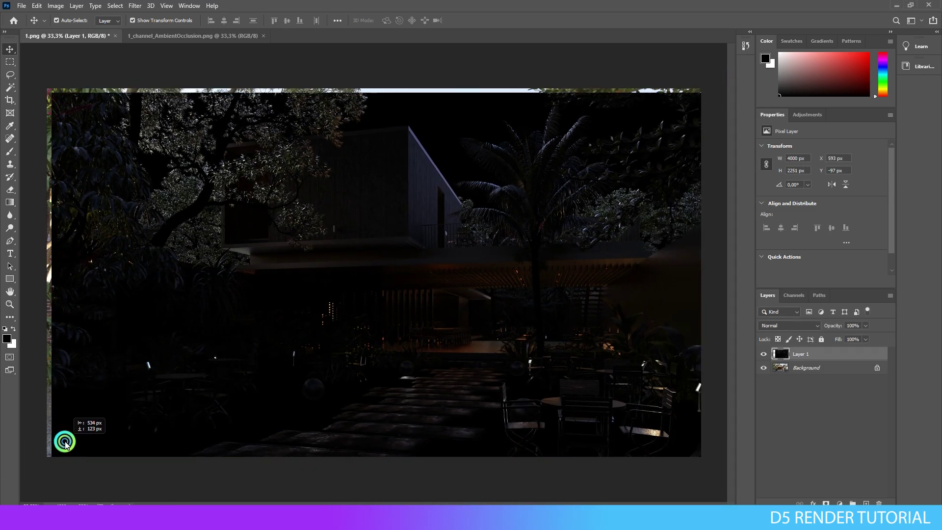
drag(54, 144, 56, 140)
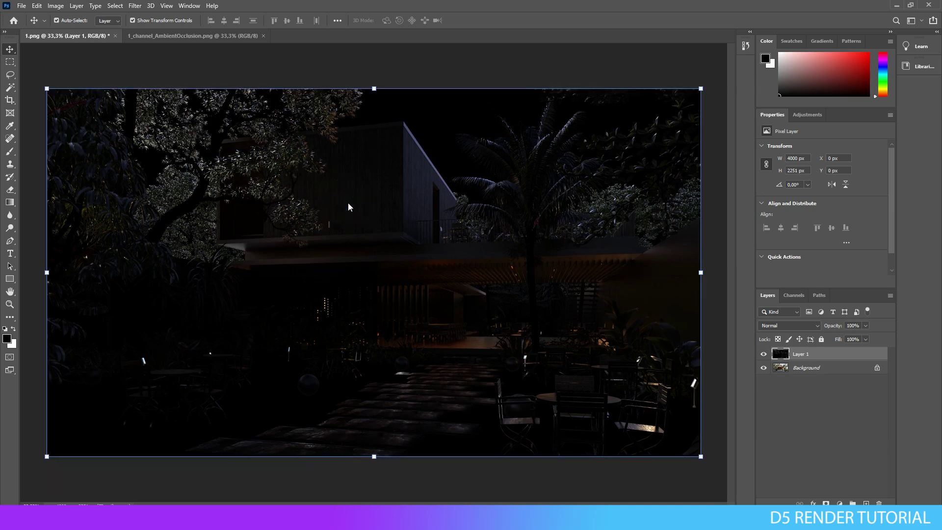
Set Layer 1 to Screen blending at 30% opacity, toggling it to compare
click(795, 327)
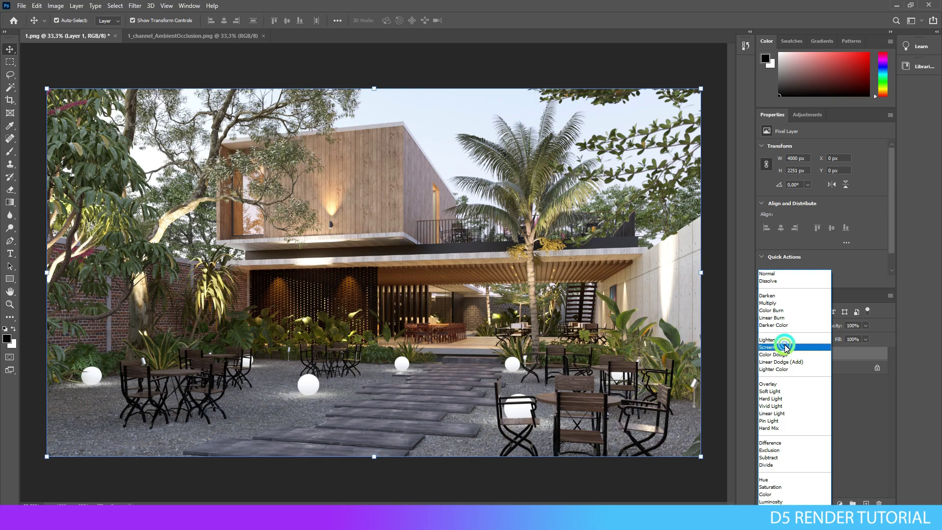
click(786, 347)
click(764, 354)
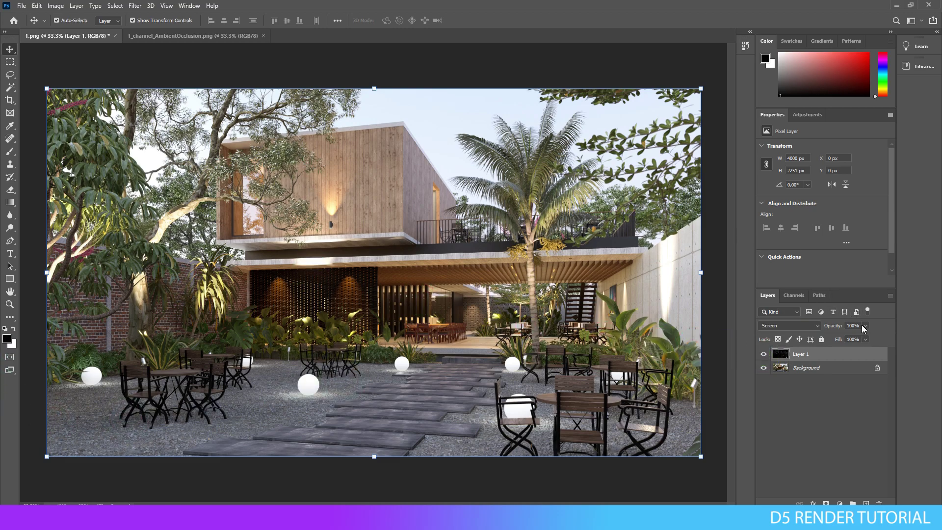
mouse_move(864, 328)
mouse_down()
mouse_move(797, 340)
mouse_move(831, 338)
mouse_up()
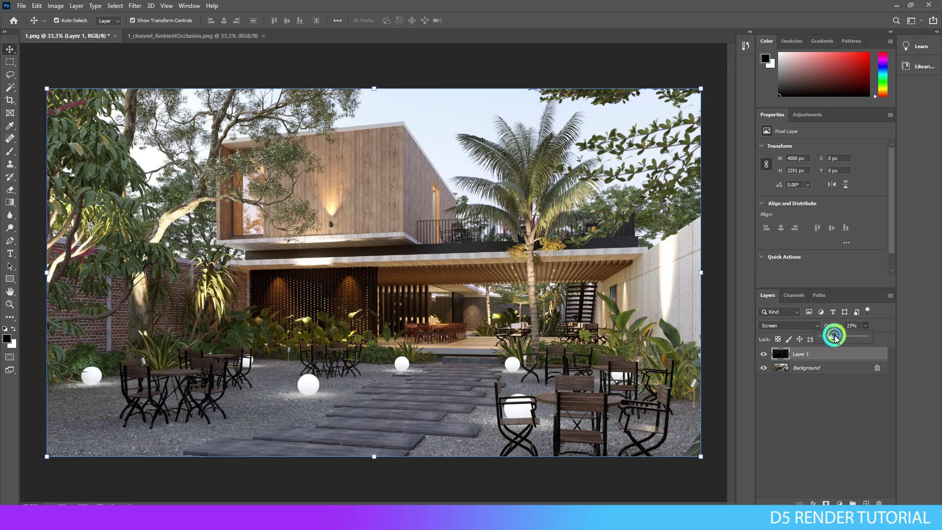
click(853, 325)
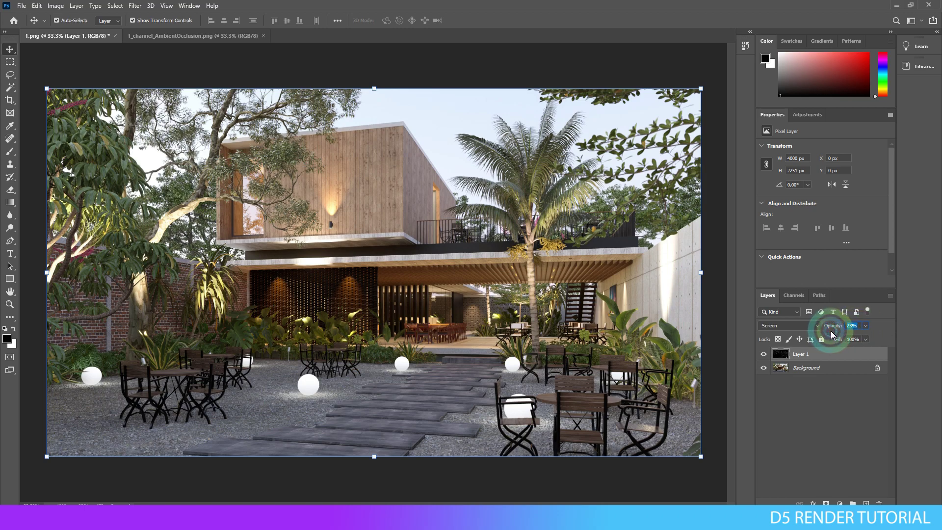
text(30)
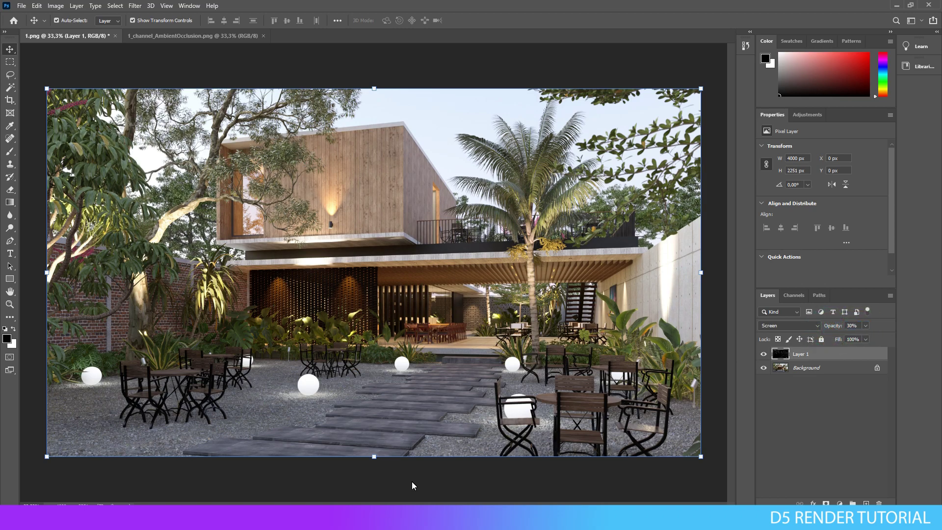
click(763, 354)
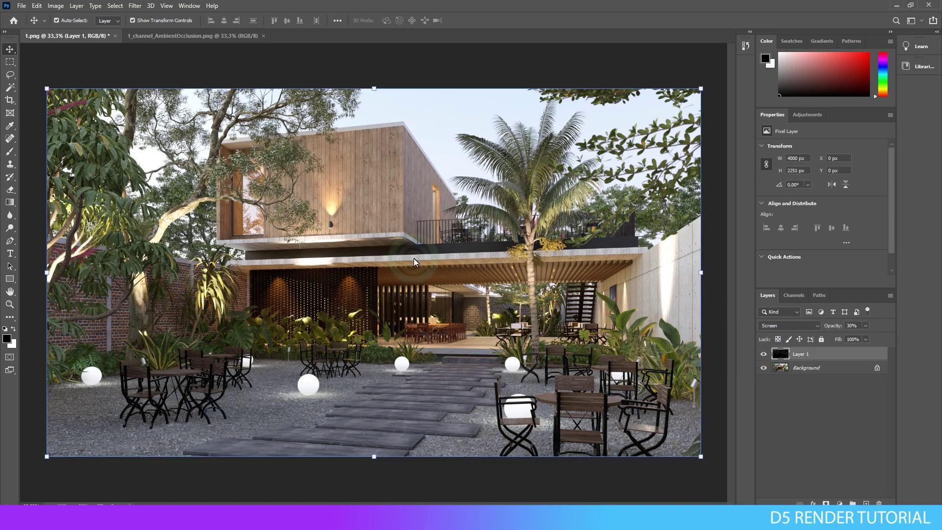
Drag the AmbientOcclusion image into 1.png as Layer 2, close it, and align it to the canvas
click(849, 441)
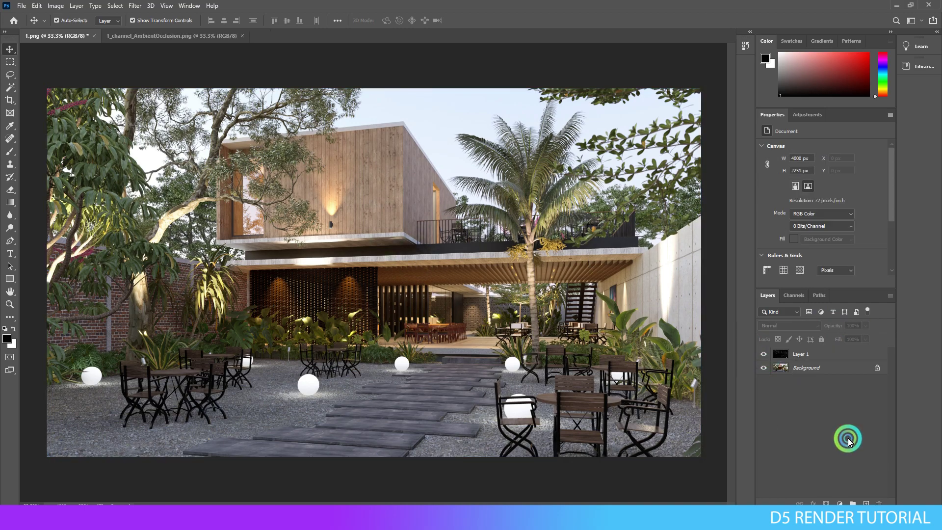
click(141, 35)
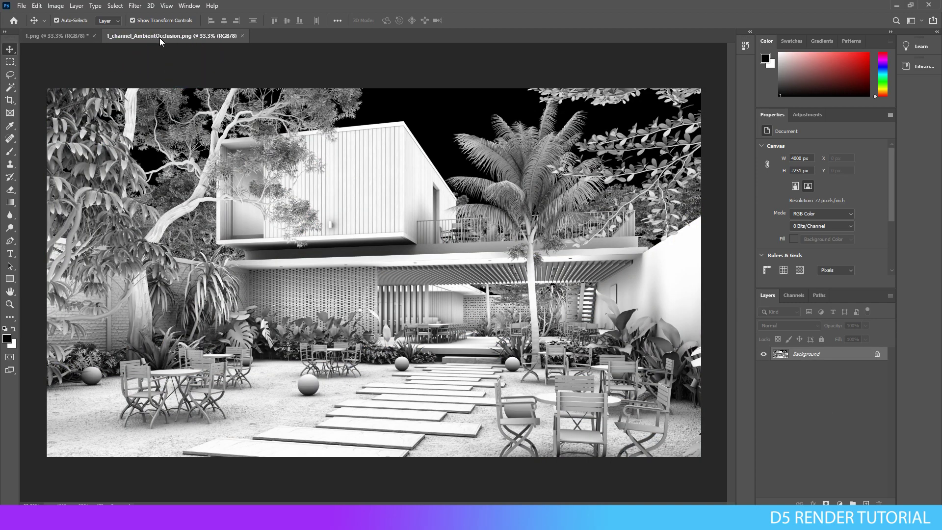
drag(160, 45, 274, 166)
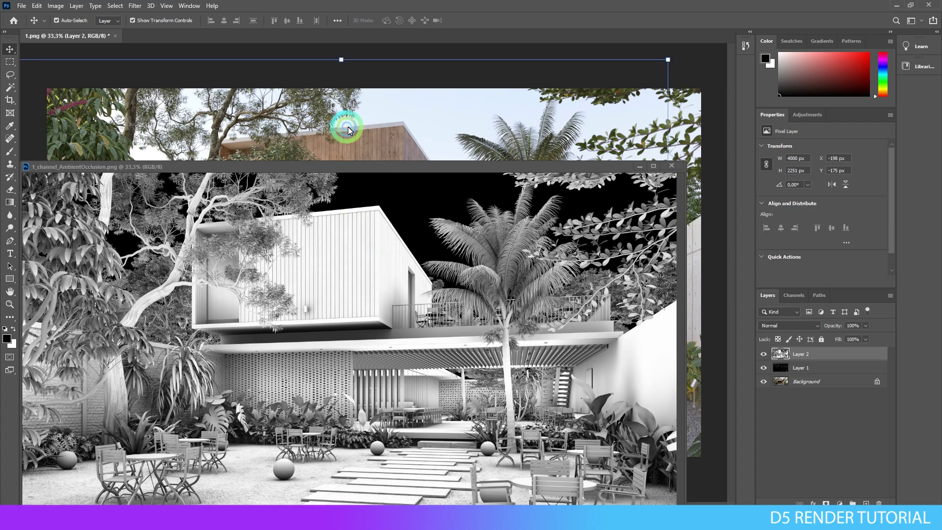
drag(351, 241, 348, 127)
click(681, 167)
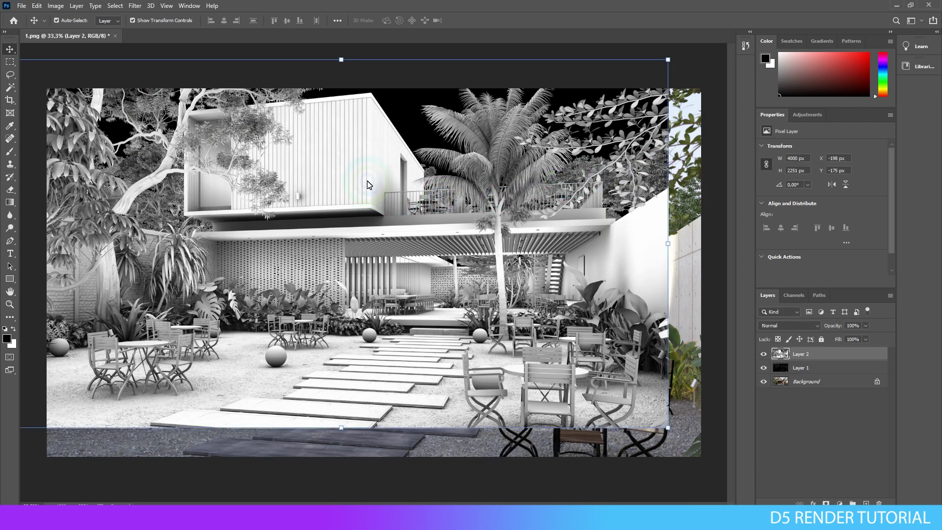
mouse_move(318, 158)
mouse_down()
mouse_move(394, 197)
mouse_move(400, 212)
mouse_up()
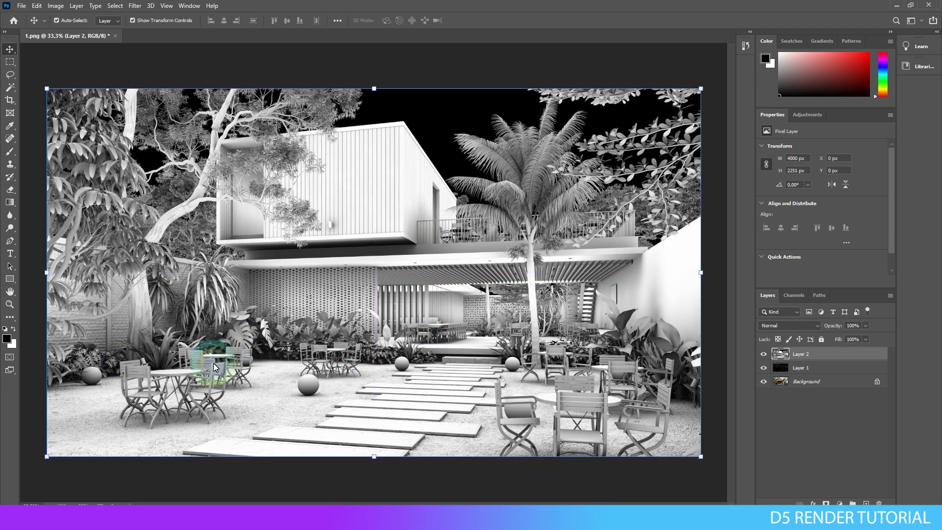
Set Layer 2 to Multiply blending and settle its opacity at 27%
click(802, 327)
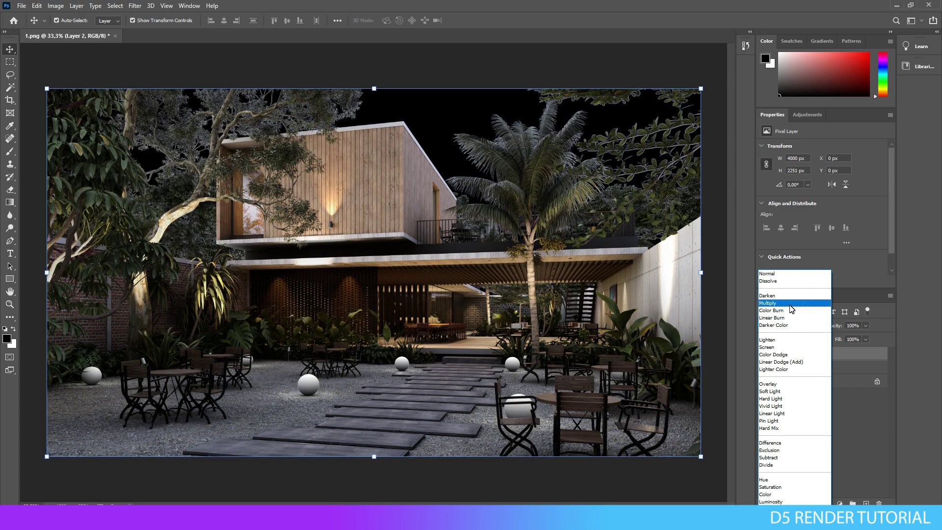
click(790, 304)
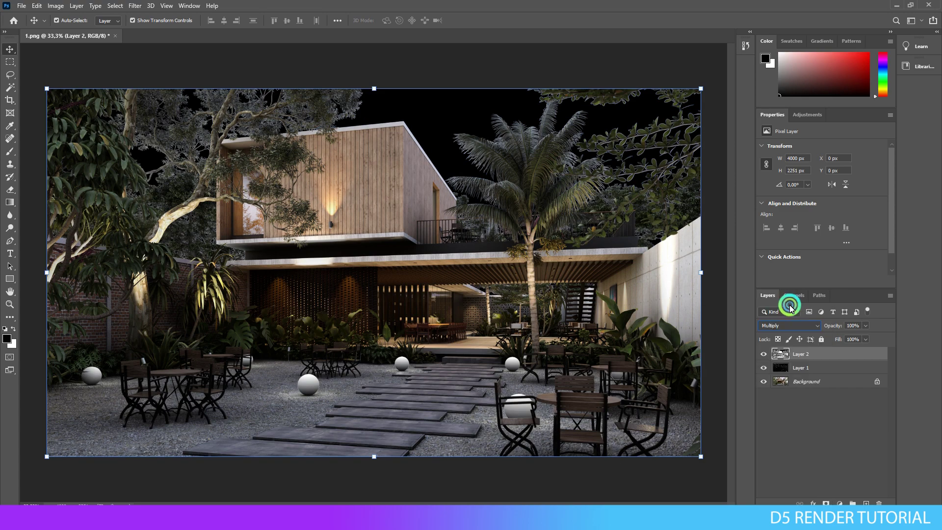
click(866, 326)
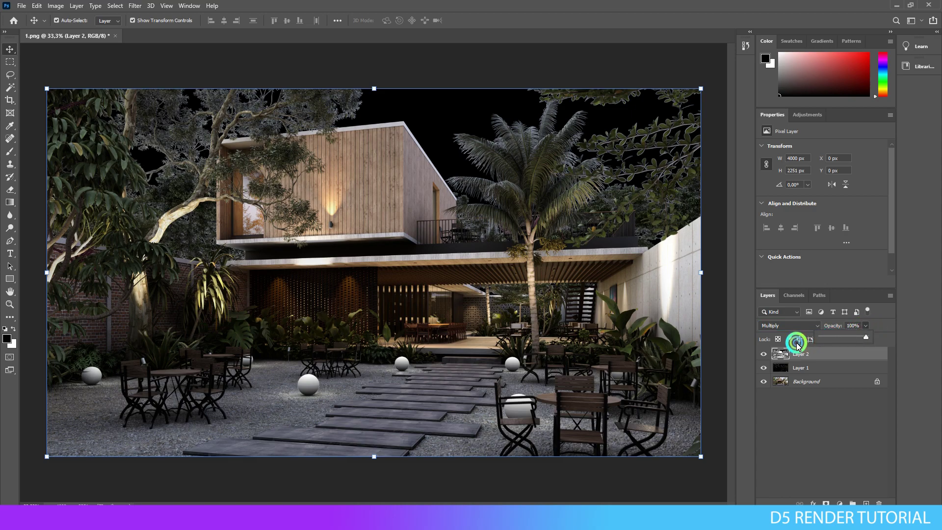
click(834, 337)
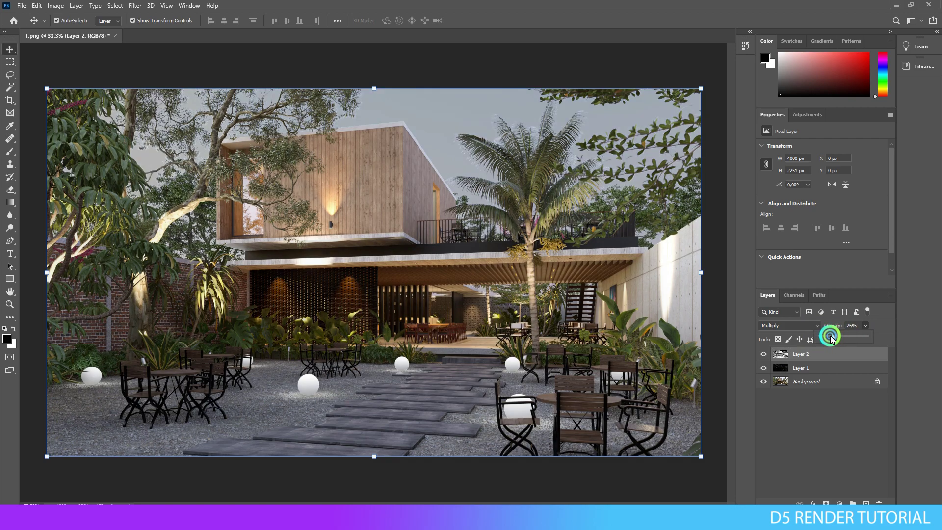
drag(831, 338, 842, 338)
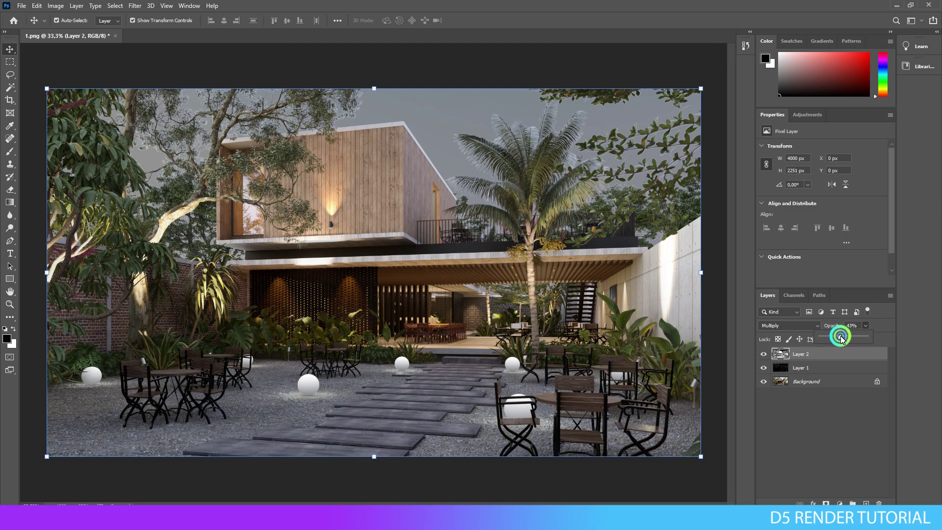
drag(838, 337, 833, 338)
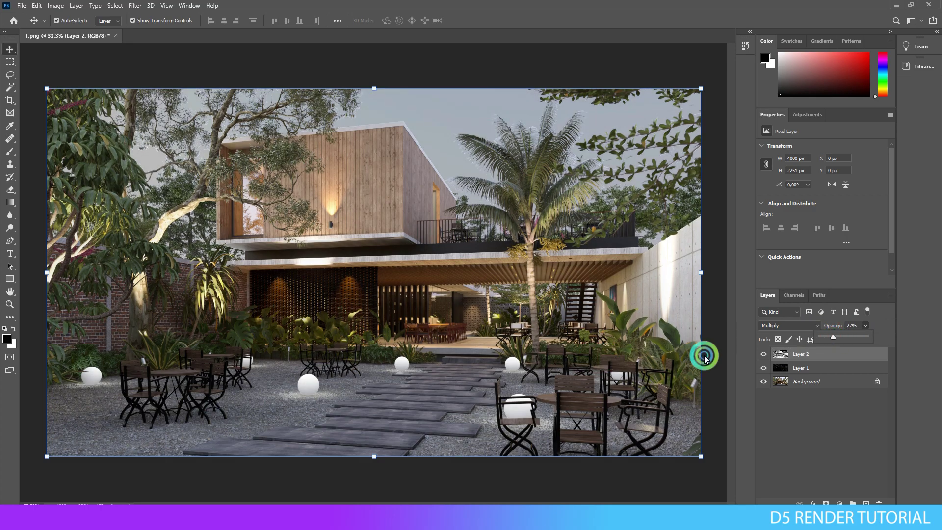
click(10, 190)
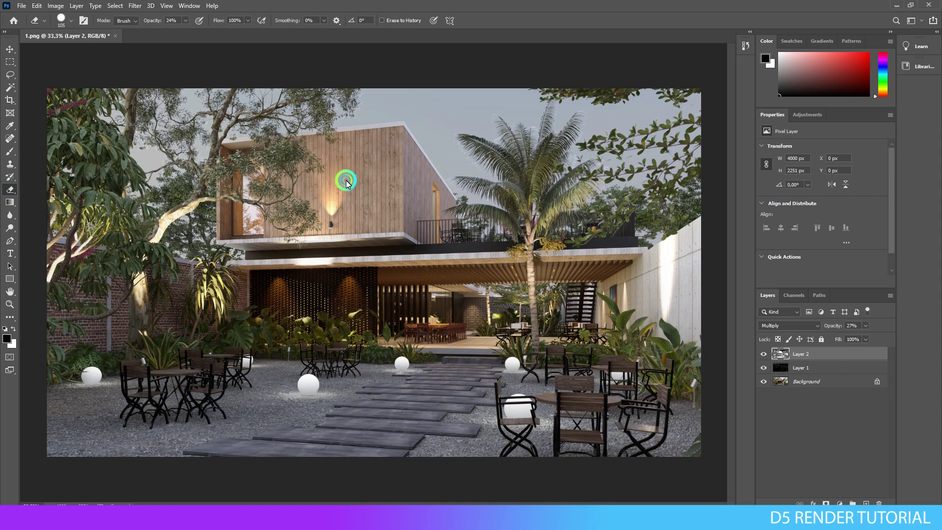
Size the eraser to about 448 px at 74% opacity and erase darkening over the house and trees
right_click(364, 206)
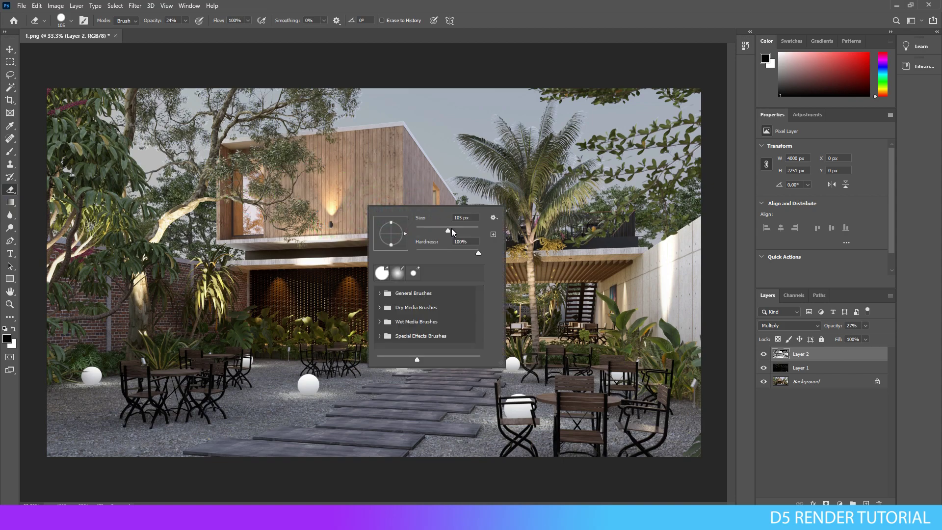
drag(449, 230, 471, 230)
drag(189, 20, 207, 30)
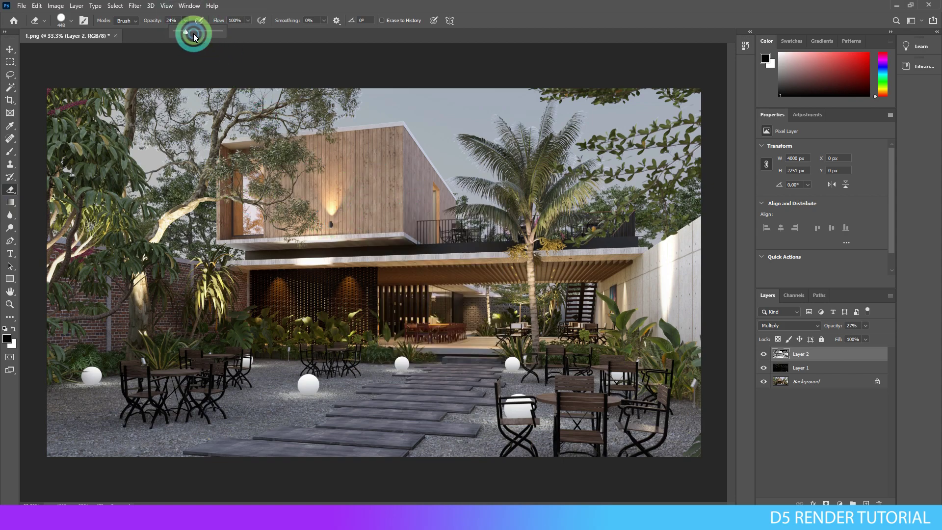
mouse_move(231, 123)
mouse_down()
mouse_move(471, 124)
mouse_move(289, 217)
mouse_move(540, 251)
mouse_up()
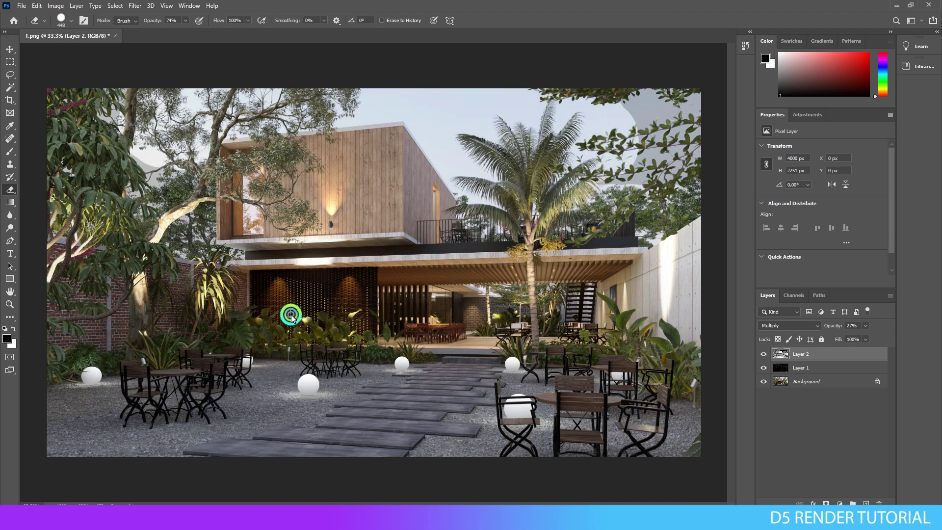
Soften the eraser to 0% hardness and erase the upper-left trees, wall, sky and top-right foliage
right_click(277, 184)
drag(391, 227, 326, 228)
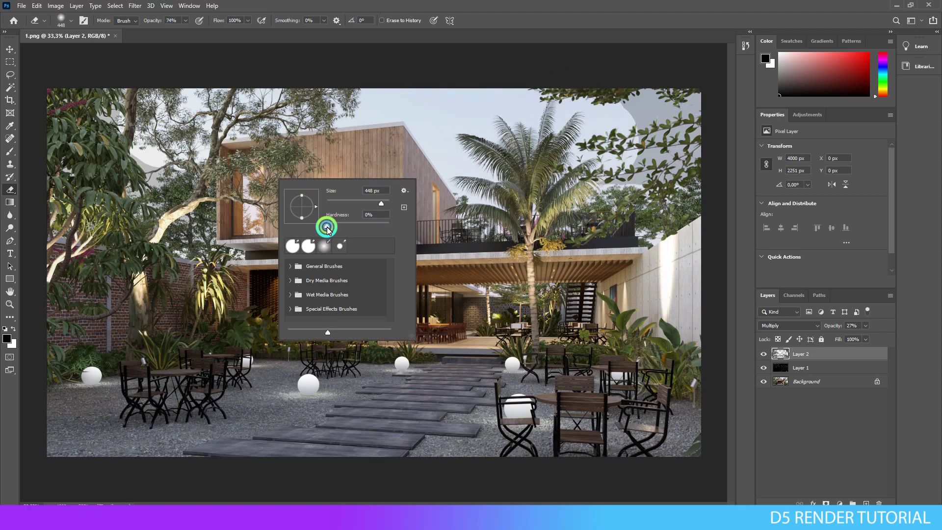
key(Return)
mouse_move(162, 175)
mouse_down()
mouse_move(89, 164)
mouse_move(127, 278)
mouse_move(262, 293)
mouse_up()
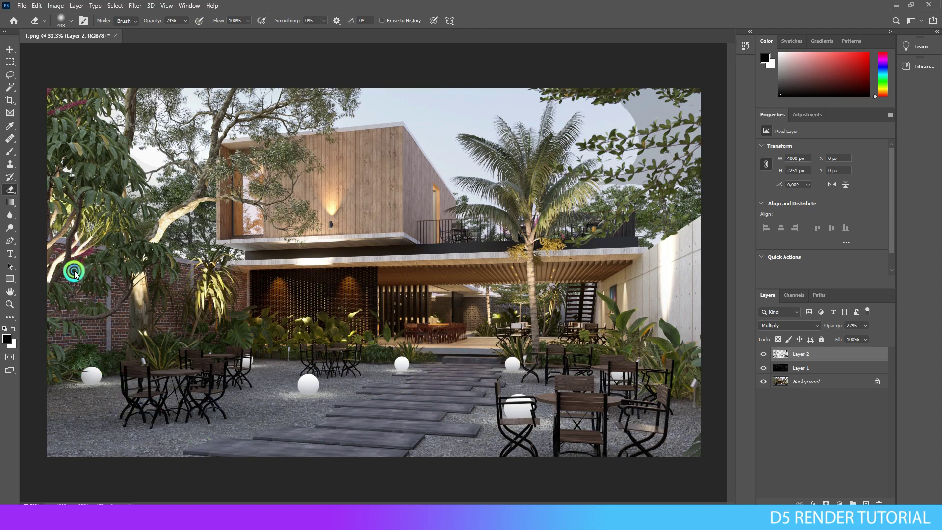
mouse_move(261, 122)
mouse_down()
mouse_move(589, 120)
mouse_move(568, 191)
mouse_up()
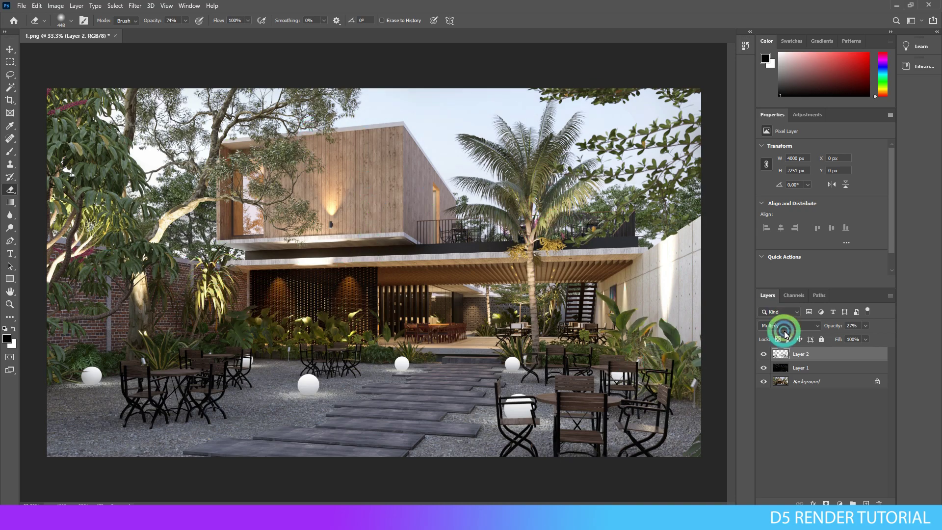
Toggle Layer 2's visibility to compare the erased areas before and after
click(764, 354)
click(765, 354)
click(765, 354)
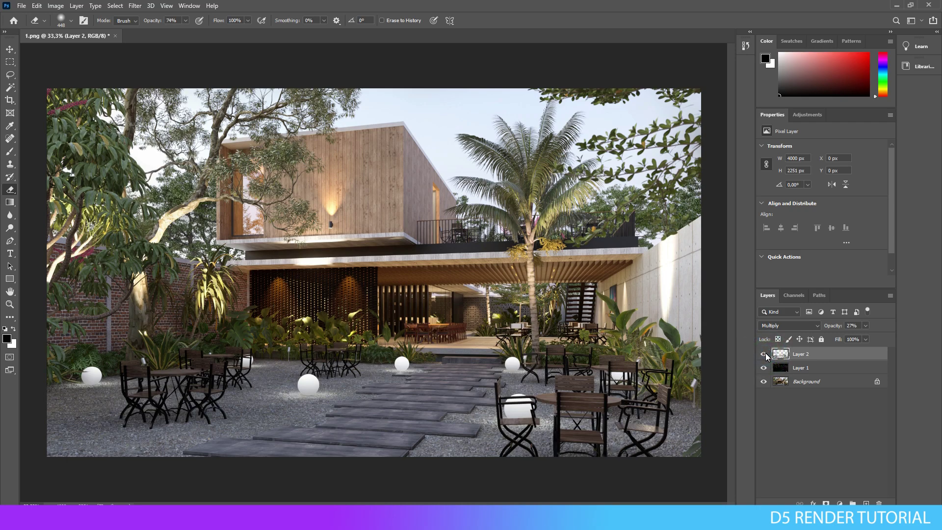
click(764, 354)
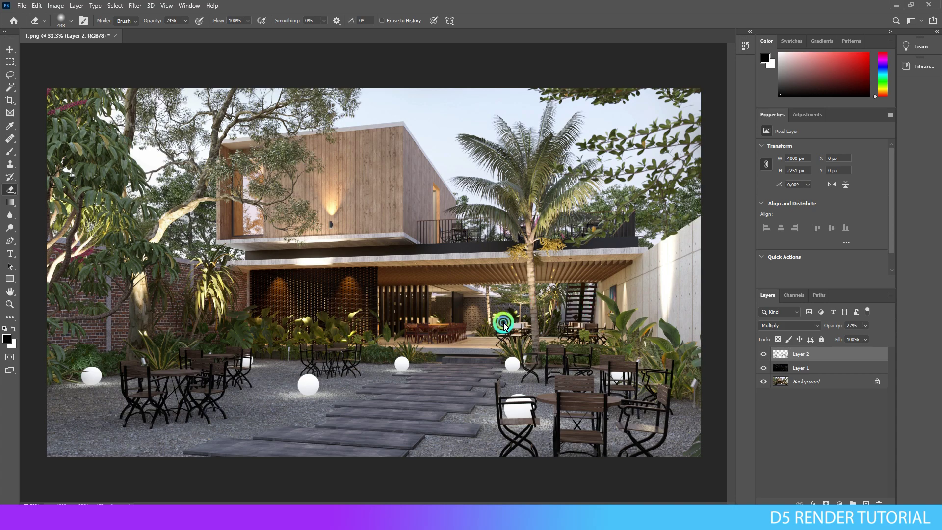
click(764, 354)
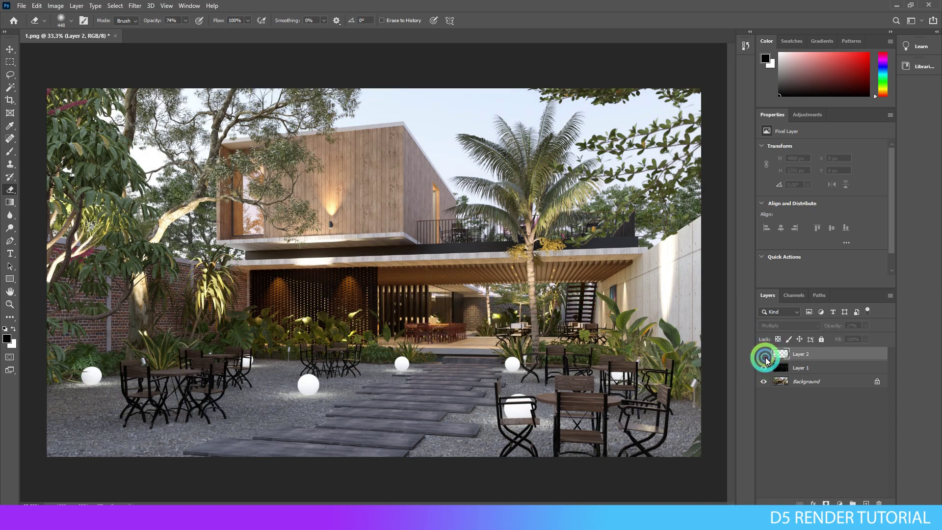
click(763, 353)
click(764, 354)
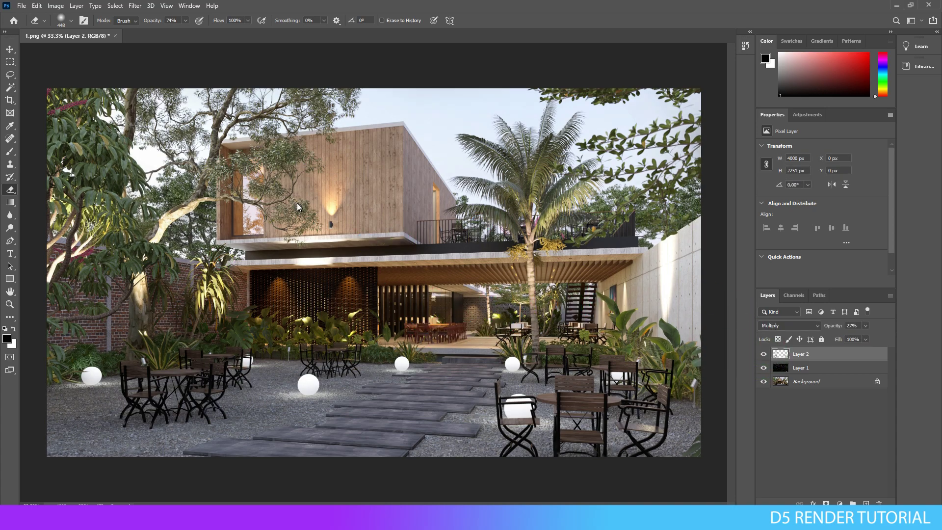
Convert the Background into Layer 0 and select all three layers together
double_click(846, 383)
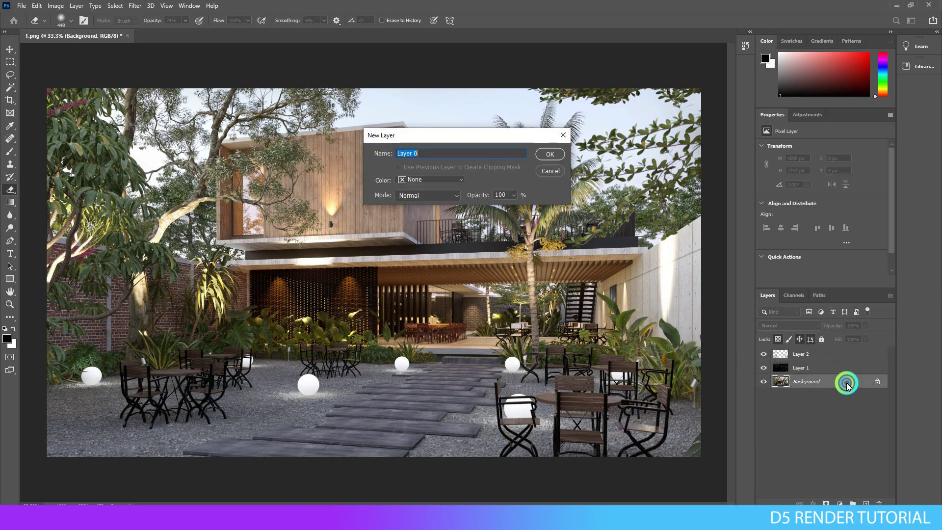
click(550, 155)
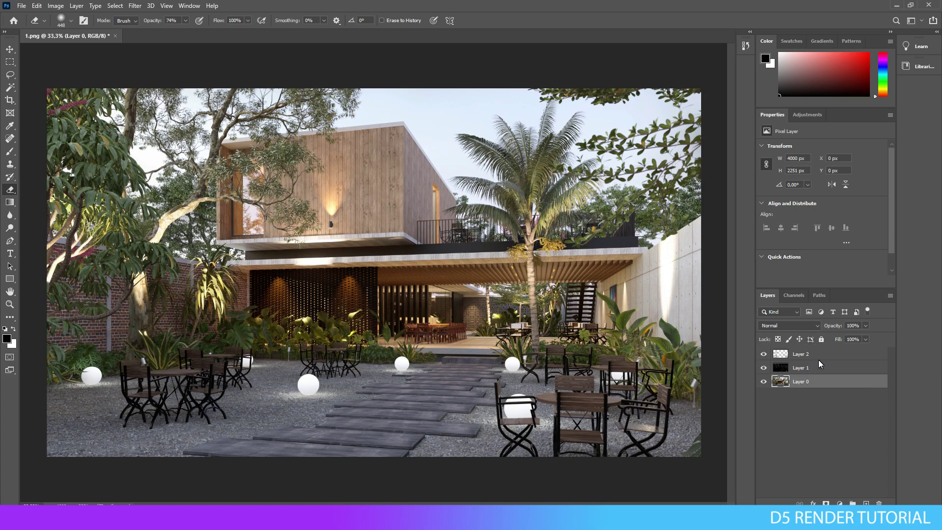
shift+click(831, 353)
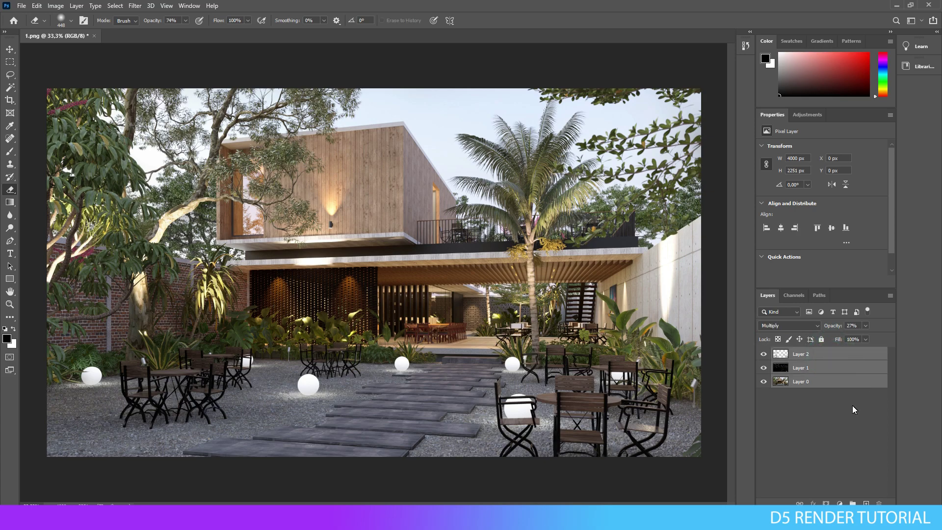
drag(853, 384, 870, 503)
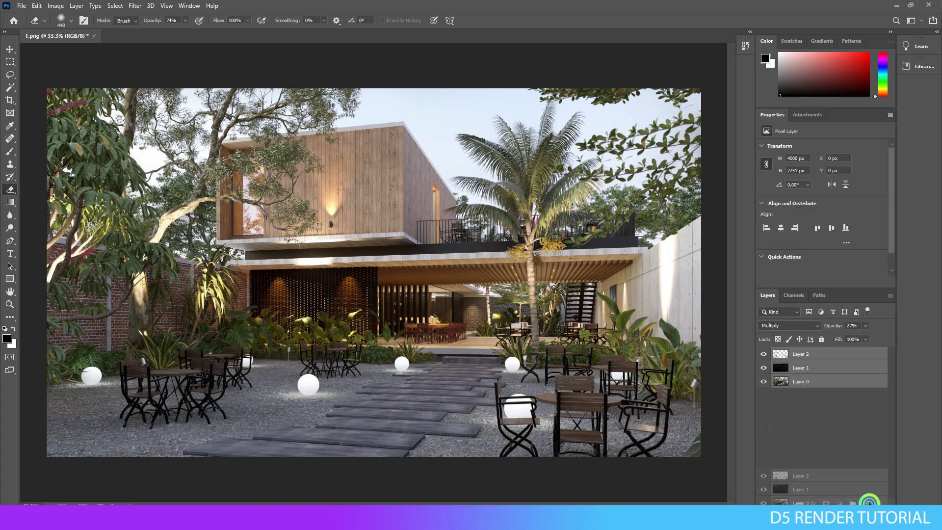
Duplicate all three layers and merge the copies into a single Layer 2 copy
drag(868, 503, 866, 504)
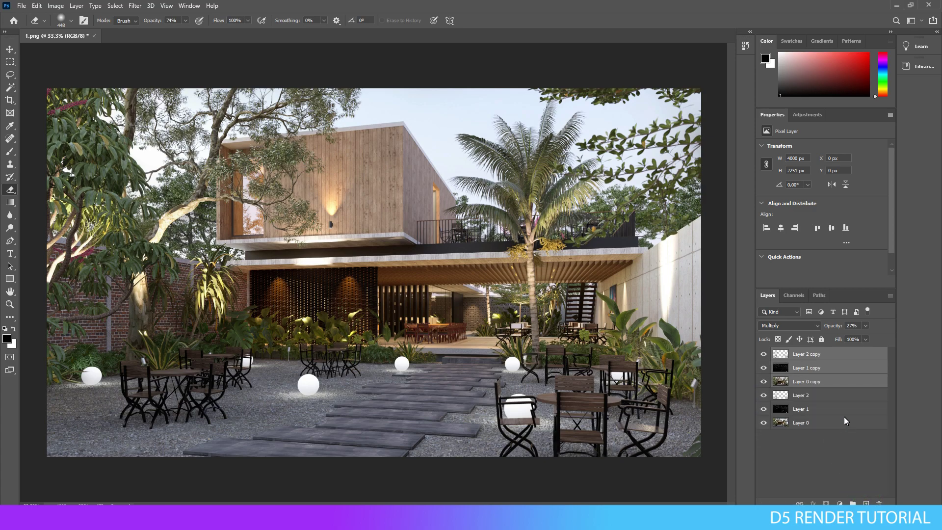
right_click(843, 384)
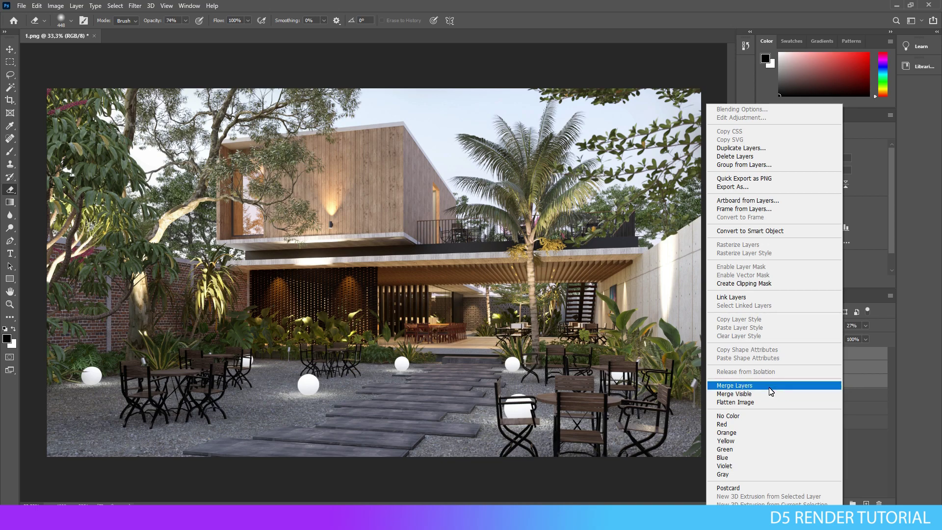
click(764, 353)
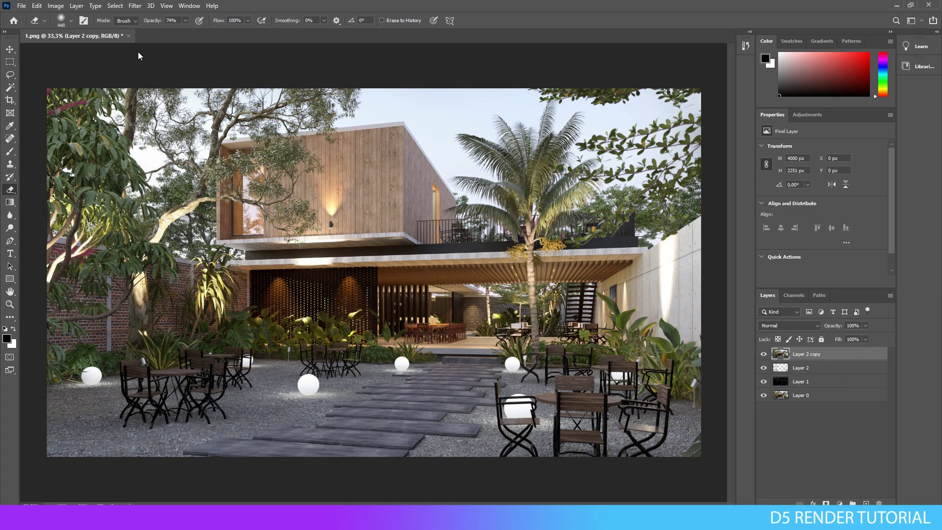
click(133, 7)
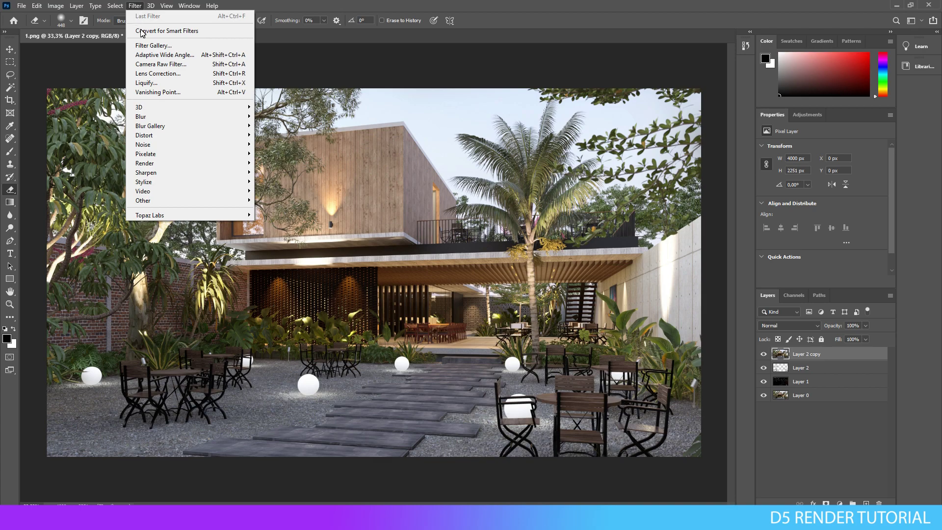
Apply the Camera Raw Filter, try Auto then leave it off, and expand the Basic panel
click(186, 69)
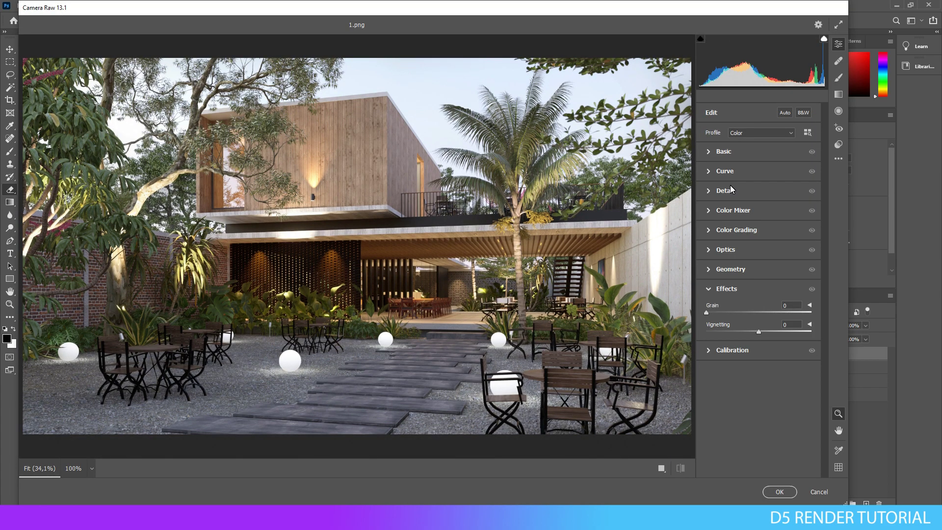
click(776, 135)
click(787, 117)
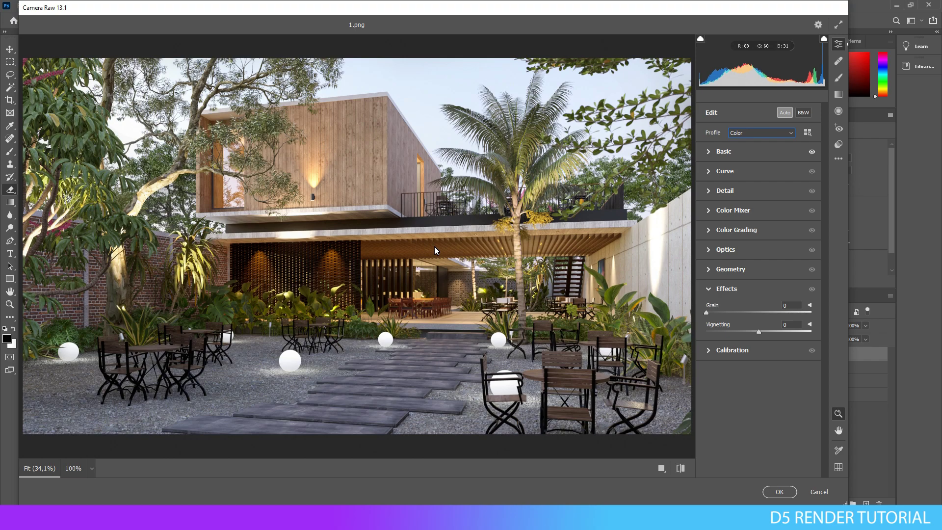
click(787, 114)
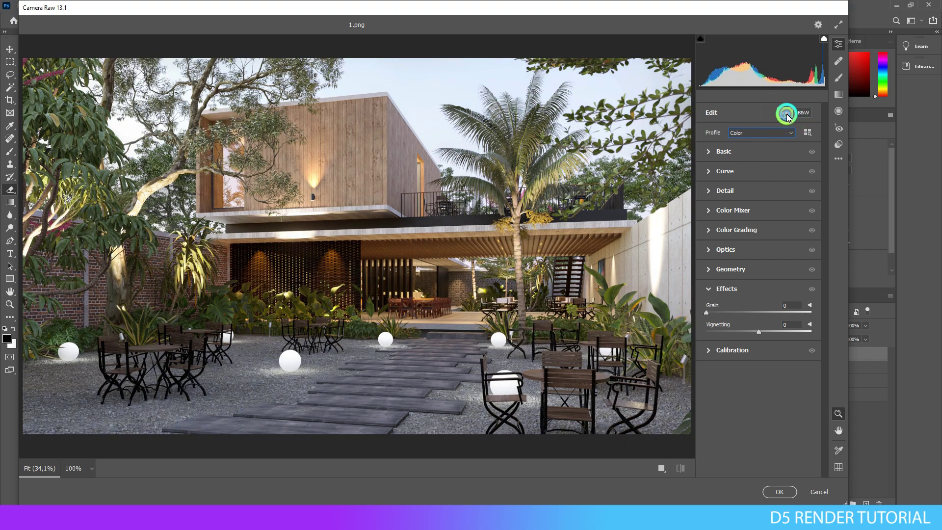
click(786, 114)
click(786, 113)
click(771, 153)
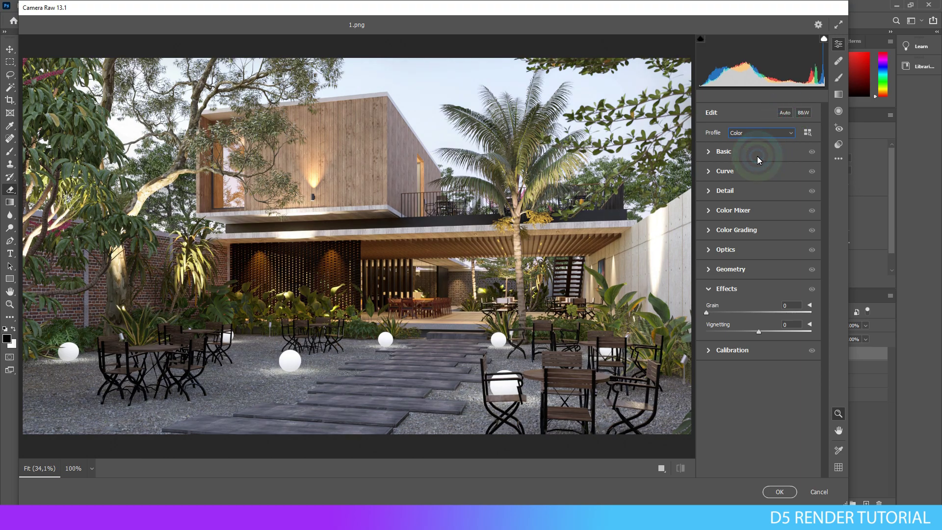
click(758, 156)
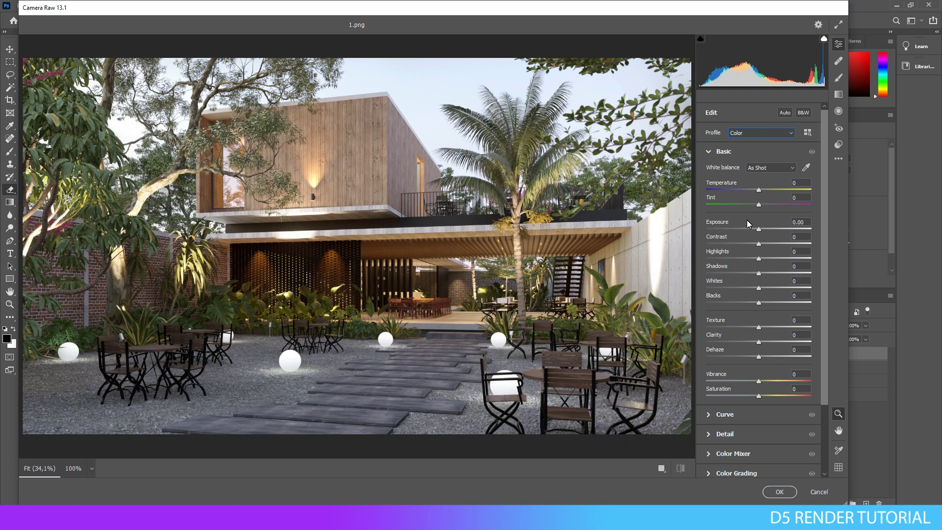
In Camera Raw Basic, set Tint +7, Highlights -19 and Dehaze +5 for a slightly warmer, clearer render
drag(759, 205, 761, 190)
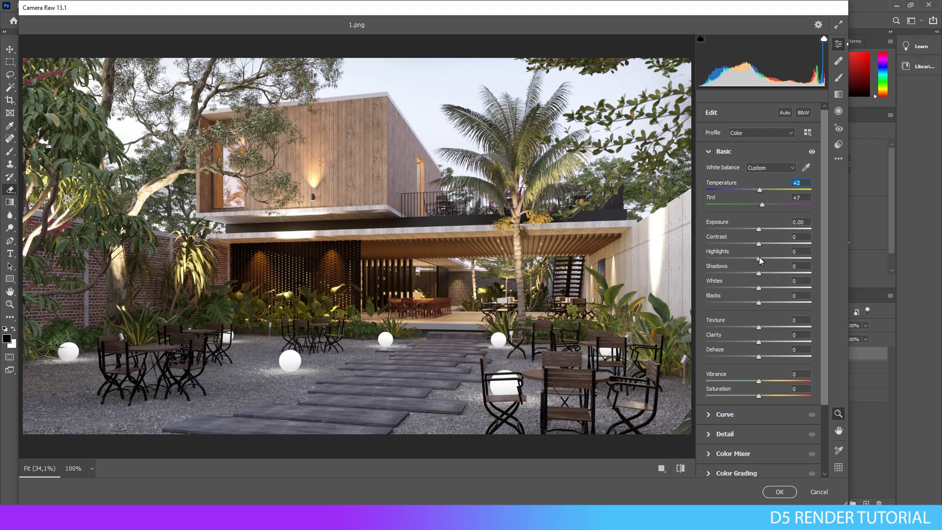
mouse_move(759, 259)
mouse_down()
mouse_move(750, 255)
mouse_move(765, 288)
mouse_up()
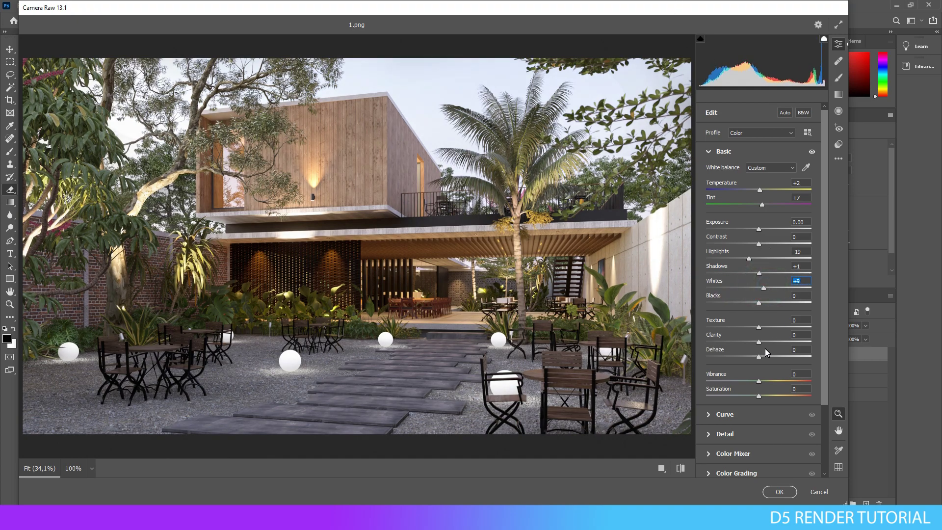
drag(759, 357, 760, 381)
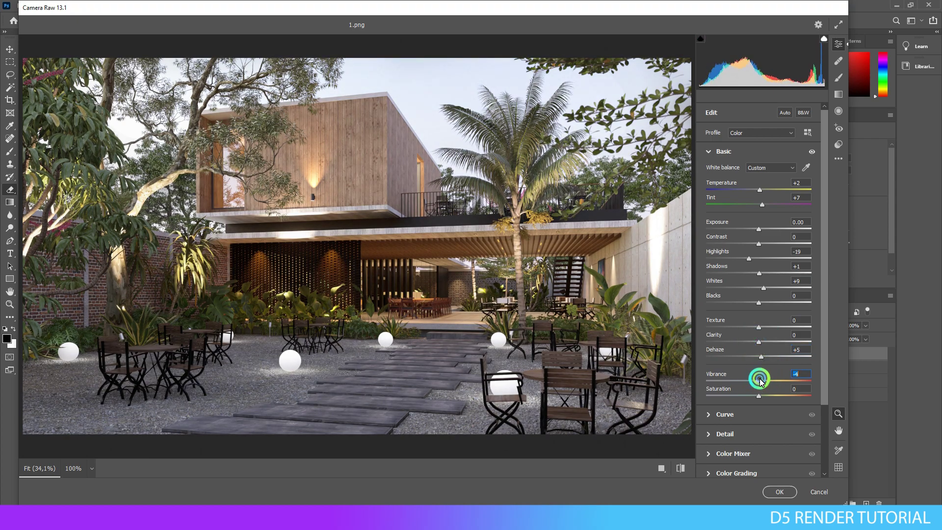
Set Detail Sharpening to 62 and add light Noise Reduction
click(763, 435)
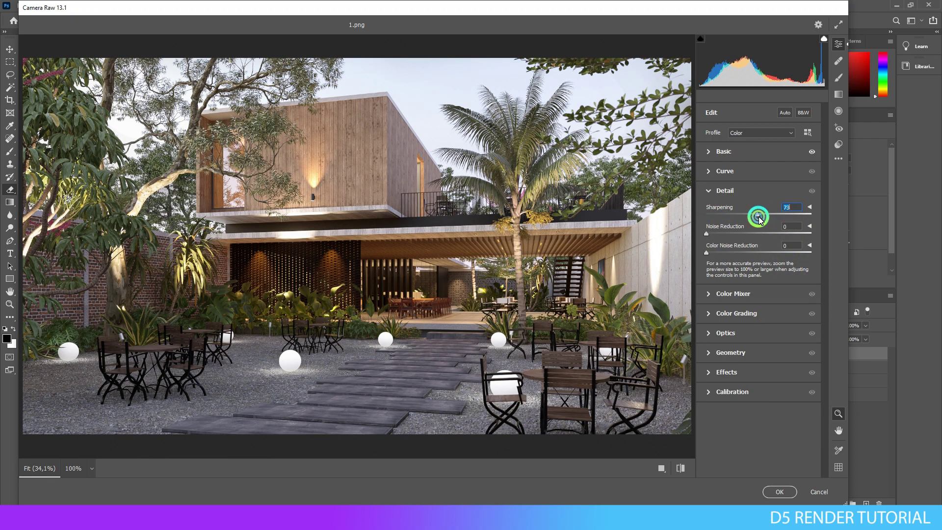
drag(708, 217, 751, 212)
click(707, 235)
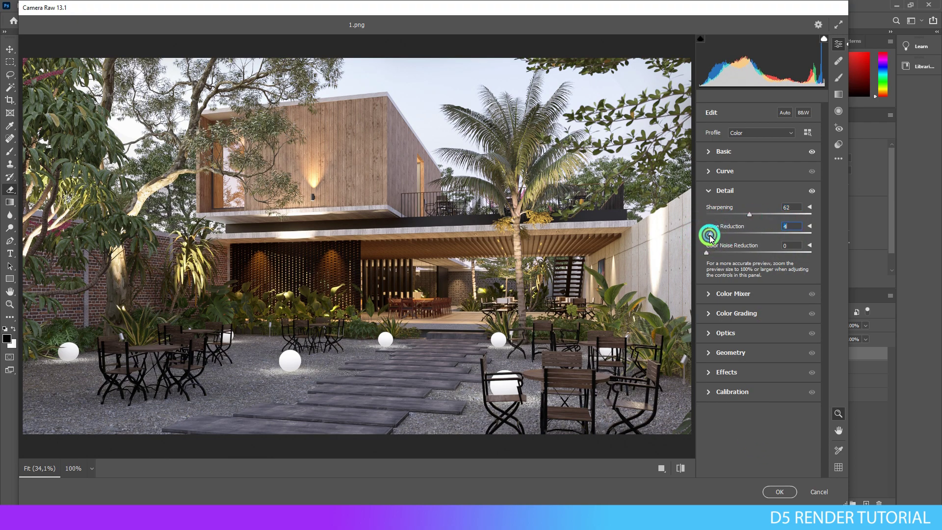
Shift the Aquas hue to +5 in the Color Mixer and apply the Camera Raw edits
click(768, 296)
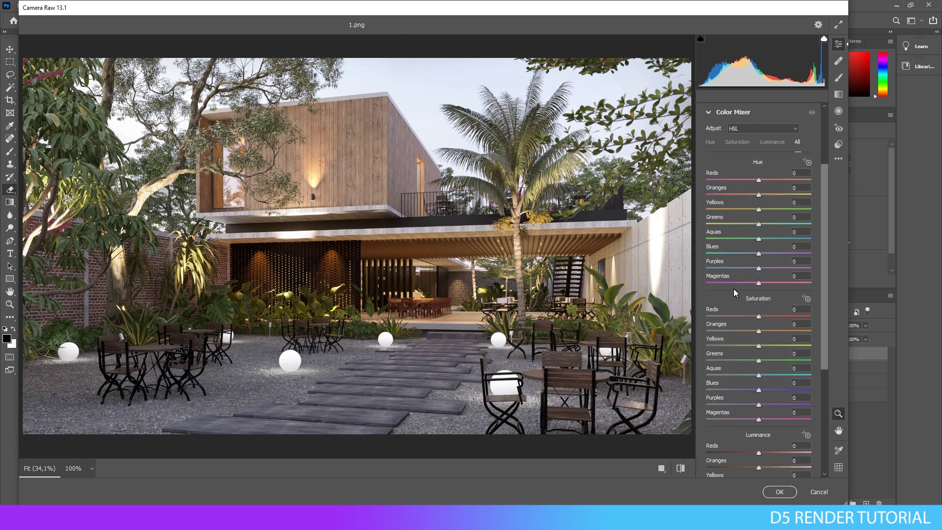
mouse_move(759, 239)
mouse_down()
mouse_move(841, 238)
mouse_move(762, 240)
mouse_up()
click(779, 491)
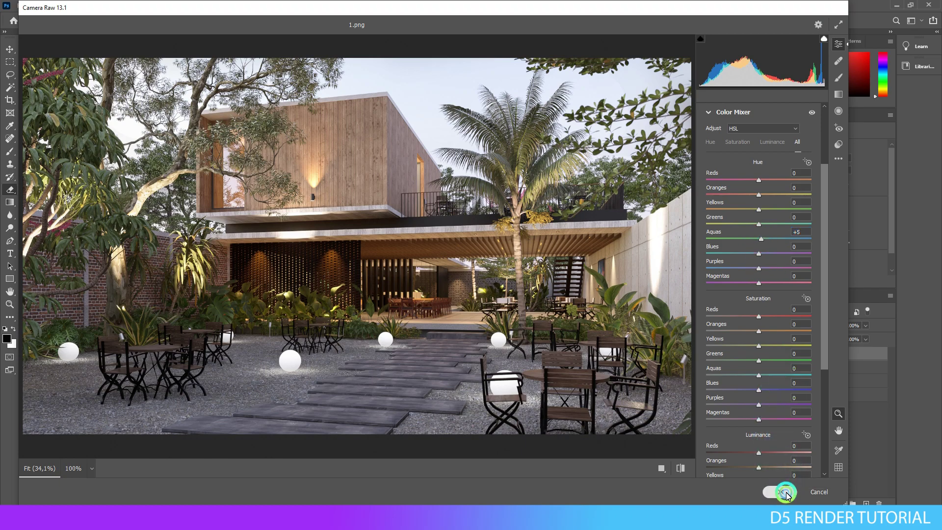
Toggle the top layer's visibility to compare the render before and after
click(764, 355)
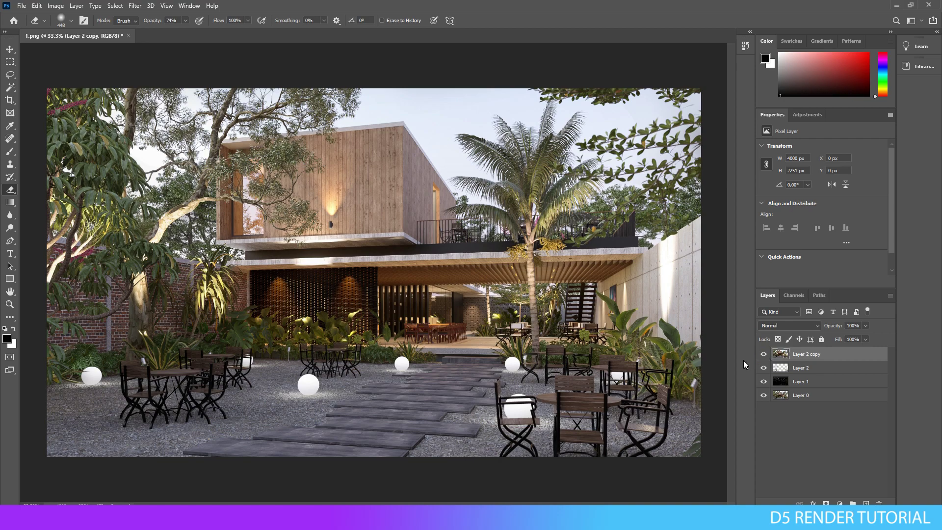
click(764, 354)
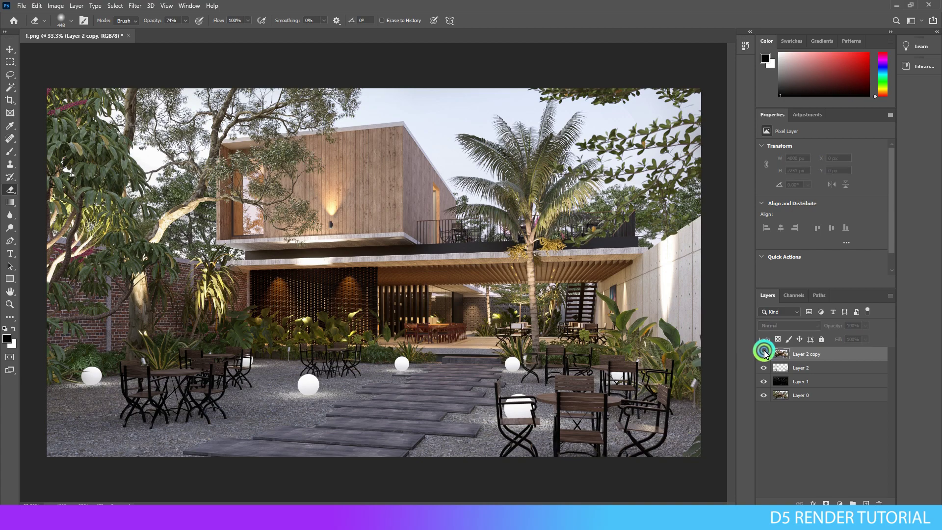
click(764, 353)
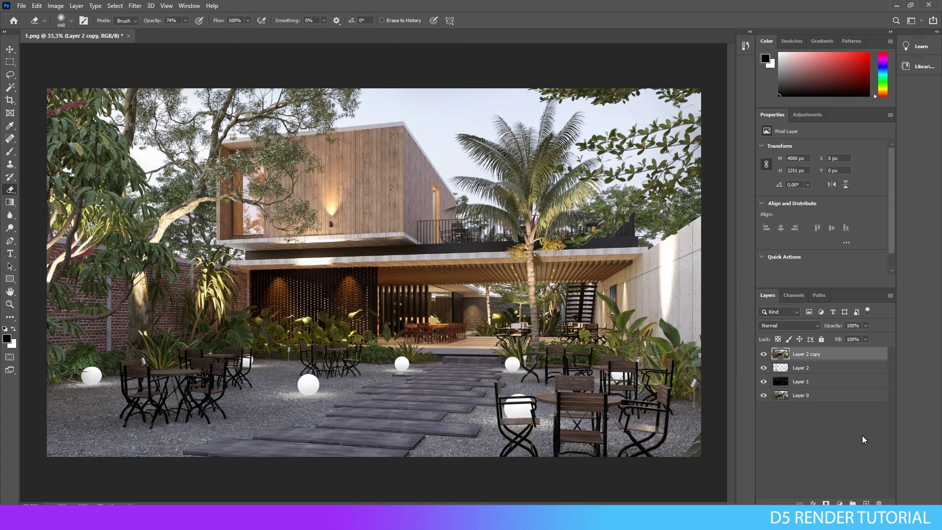
Add a Color Balance layer with midtones Cyan–Red -3, Magenta–Green -1, Yellow–Blue +1, comparing it on and off
click(839, 503)
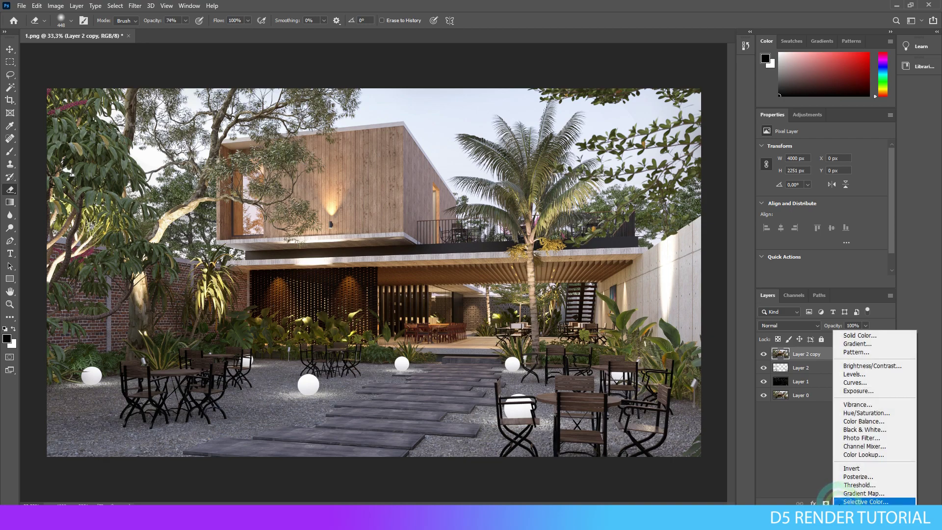
click(889, 421)
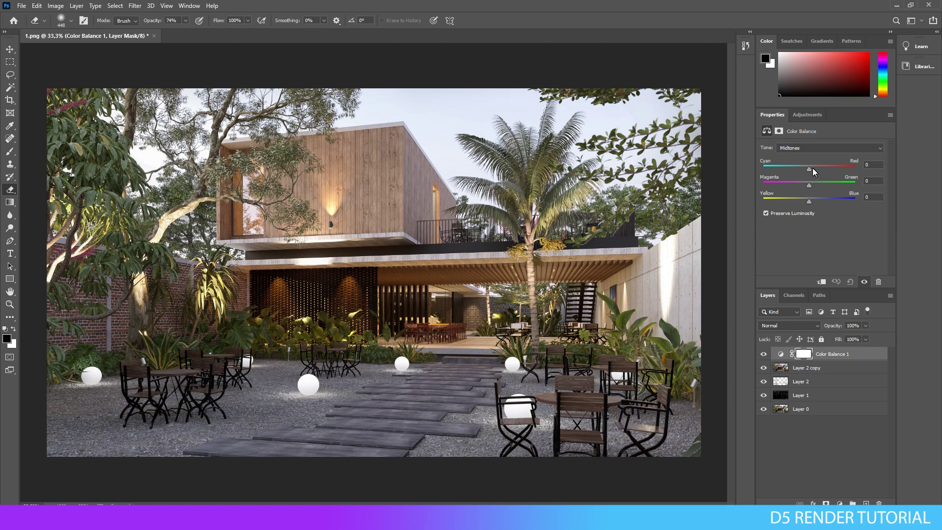
drag(809, 166, 810, 204)
click(764, 353)
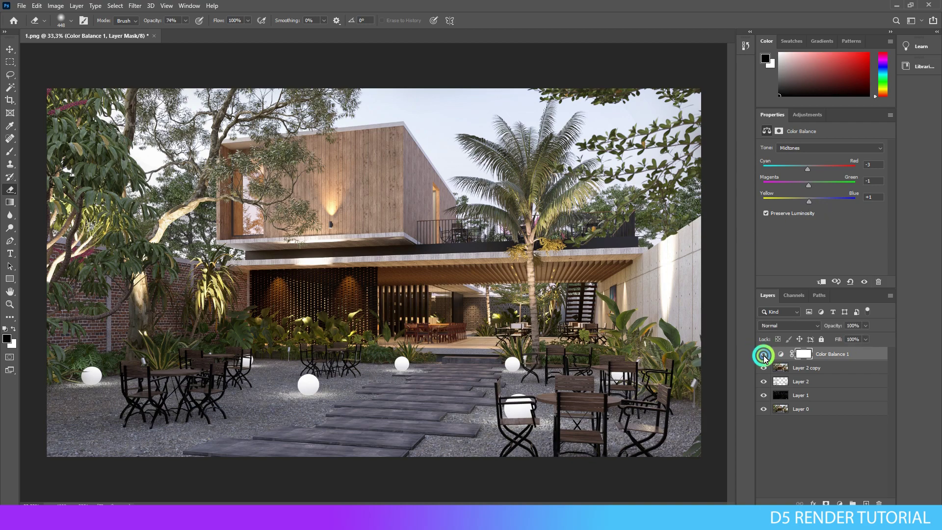
click(764, 354)
click(805, 357)
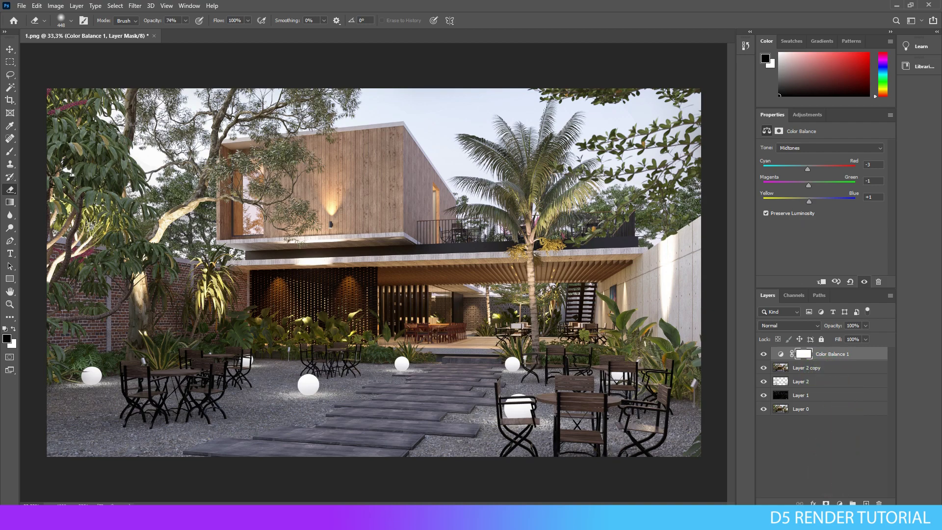
click(840, 503)
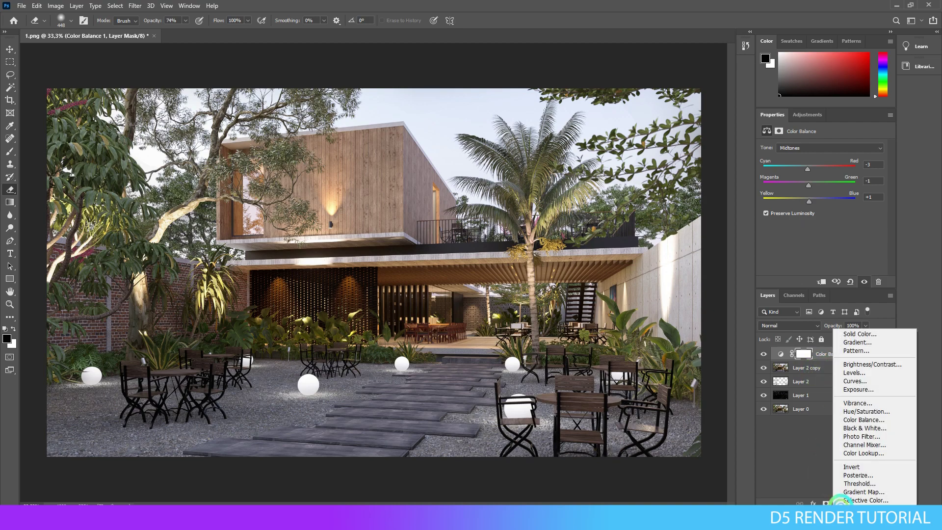
Add a Selective Color layer, reducing cyan in the Reds and adjusting cyan and black in the Cyans
click(860, 500)
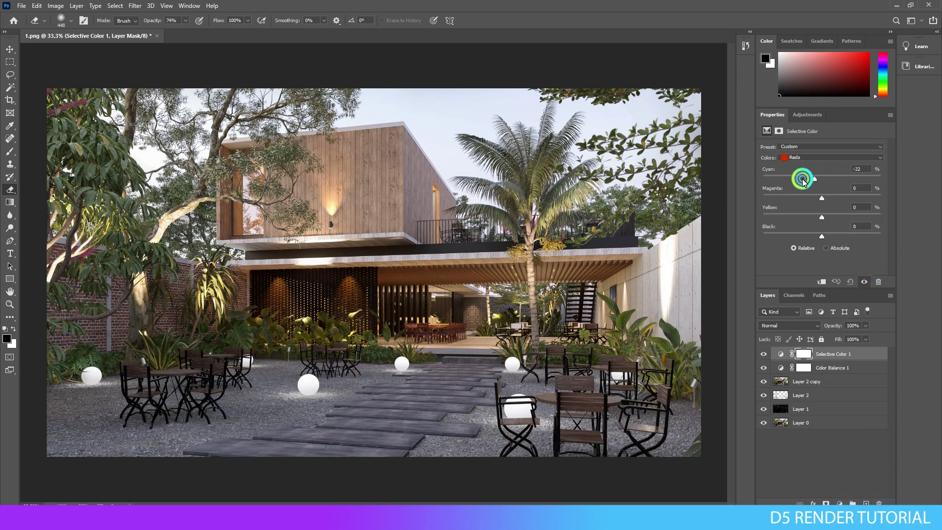
drag(803, 182, 805, 179)
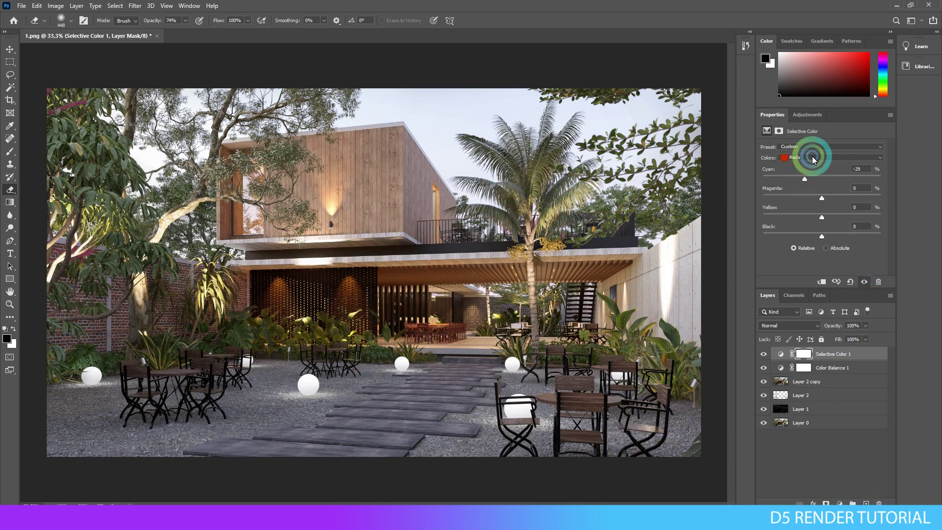
click(811, 156)
click(814, 179)
drag(793, 179, 820, 178)
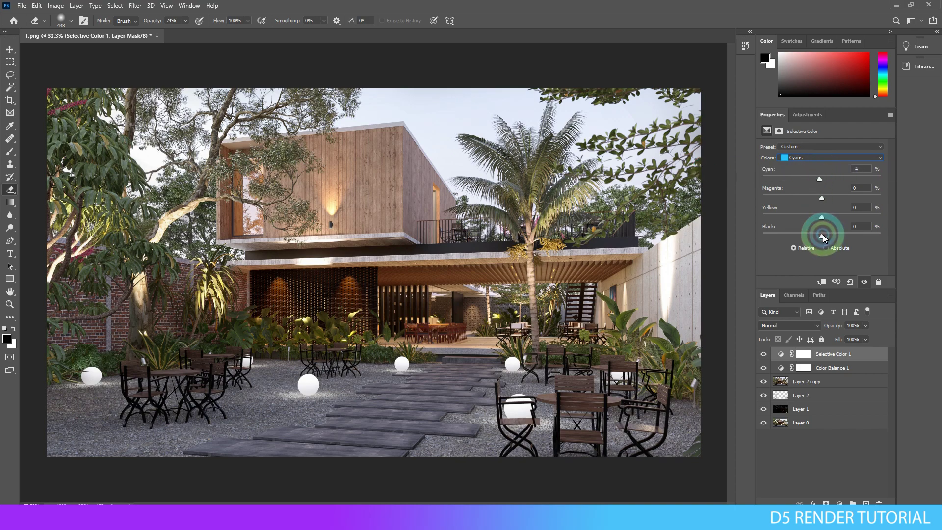
drag(823, 238, 817, 216)
Tune the Blacks range: add a little magenta, lighten slightly, and reduce yellow
click(822, 157)
click(806, 228)
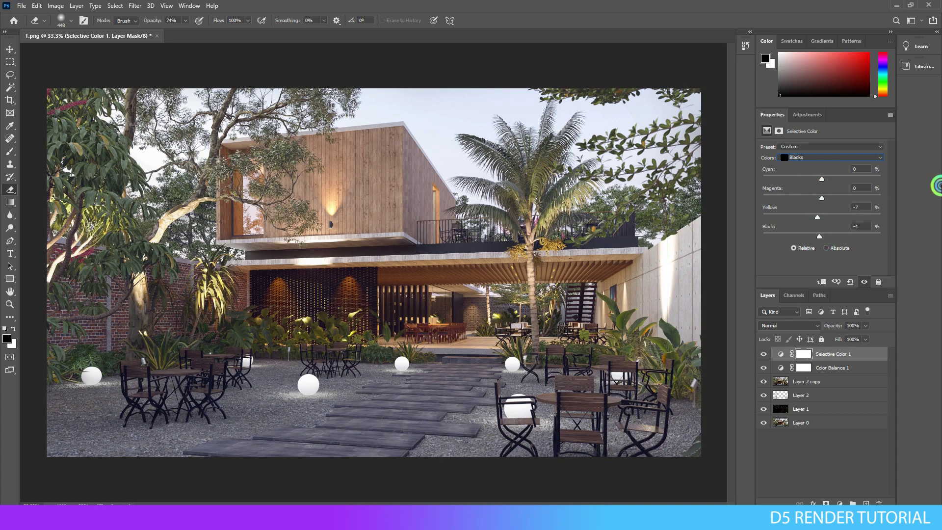
click(823, 198)
drag(823, 198, 825, 195)
click(825, 199)
drag(825, 198, 827, 198)
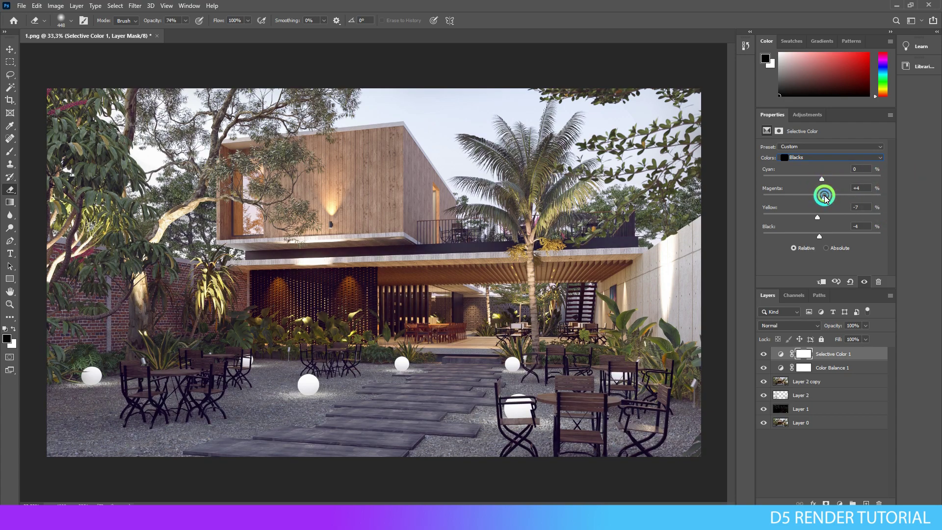
drag(819, 237, 817, 217)
drag(822, 237, 823, 239)
Set the Greens range to Cyan -11, Magenta +3, Yellow +4, Black +12
click(835, 158)
click(805, 175)
click(822, 218)
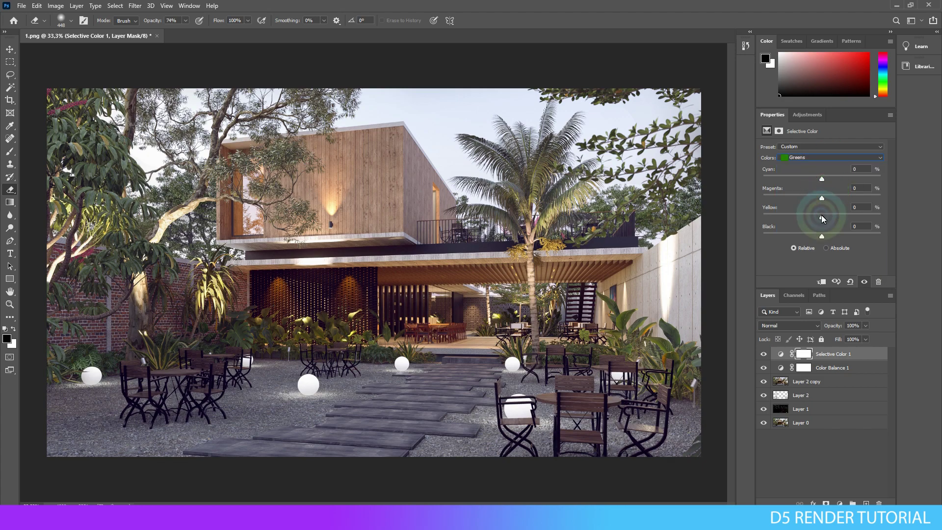
drag(823, 218, 764, 236)
click(716, 239)
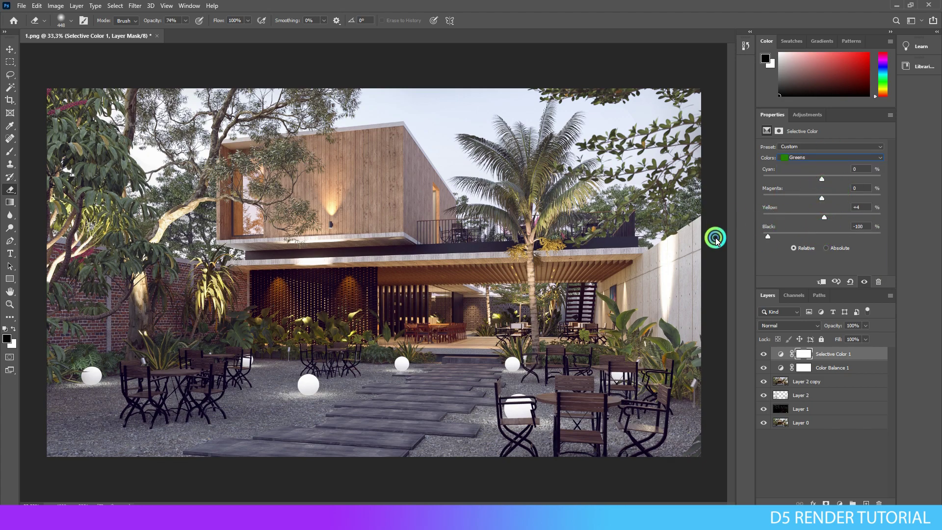
click(829, 236)
drag(822, 198, 810, 197)
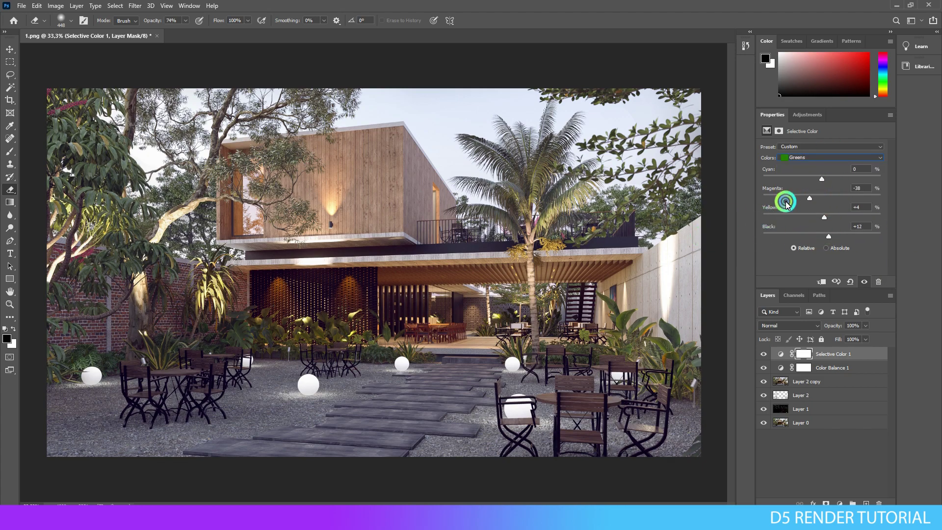
click(824, 199)
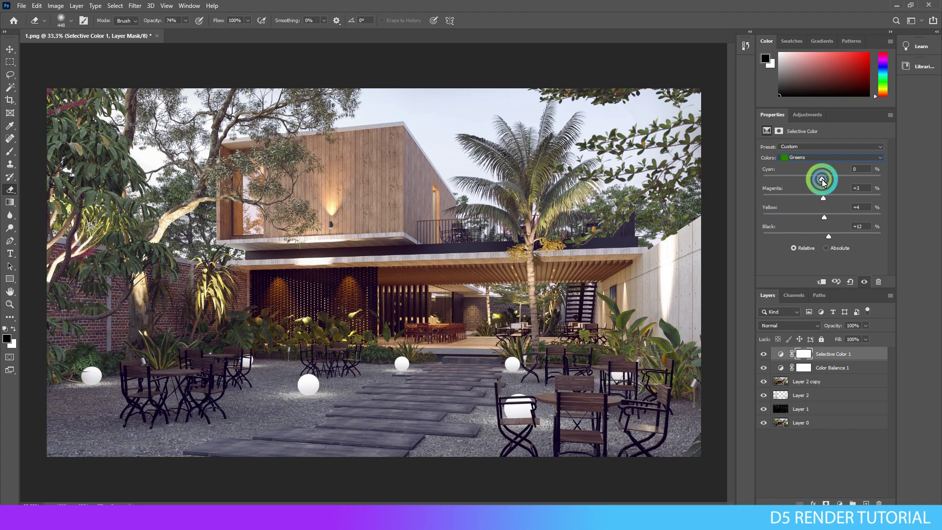
drag(822, 181, 816, 183)
click(764, 365)
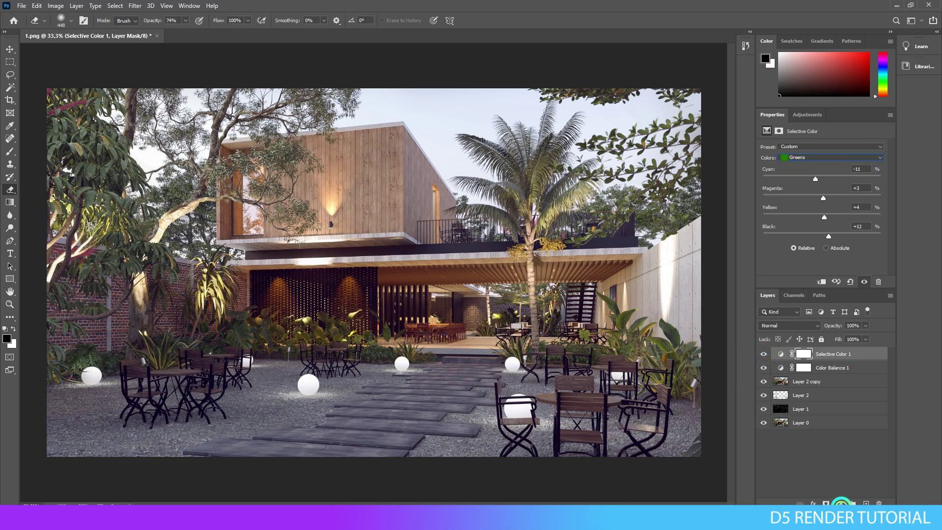
click(841, 504)
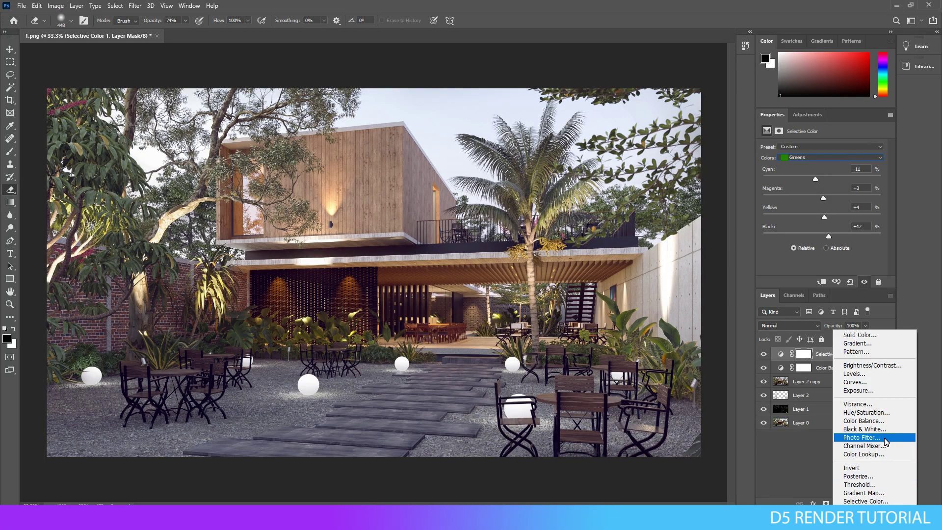
Add a Color Lookup layer using the DropBlues.3DL LUT, faded to about 45% opacity
click(886, 455)
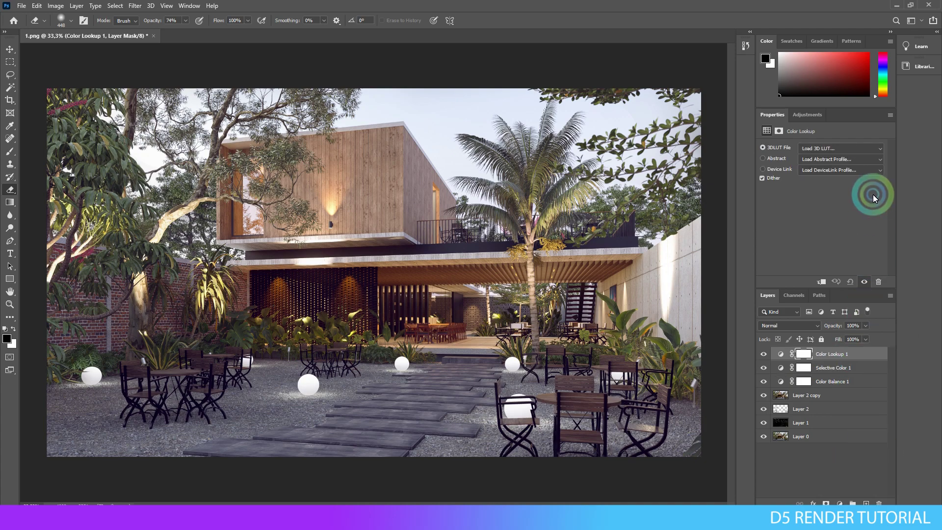
click(853, 149)
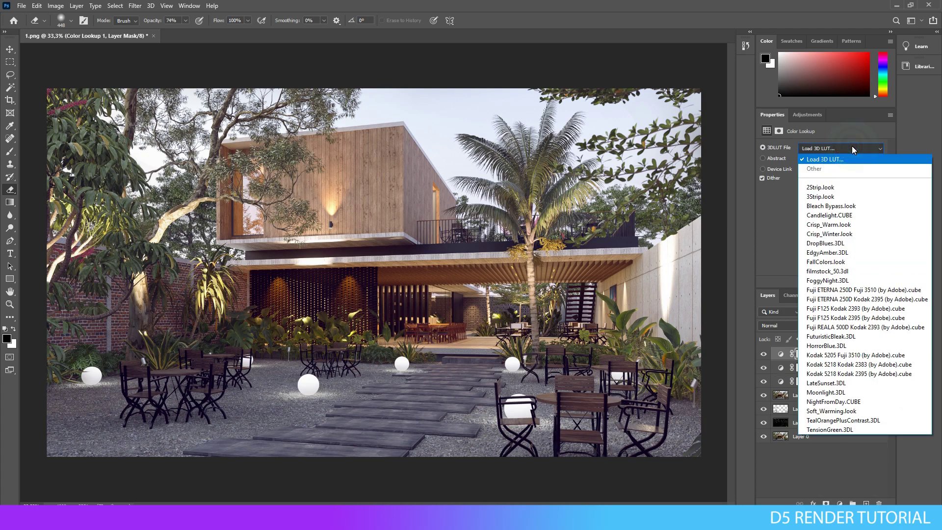
click(852, 271)
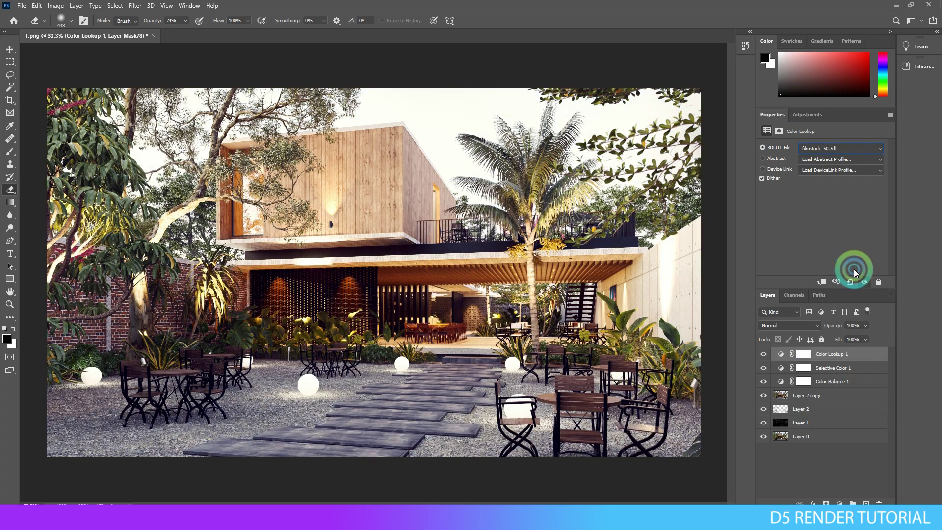
click(861, 149)
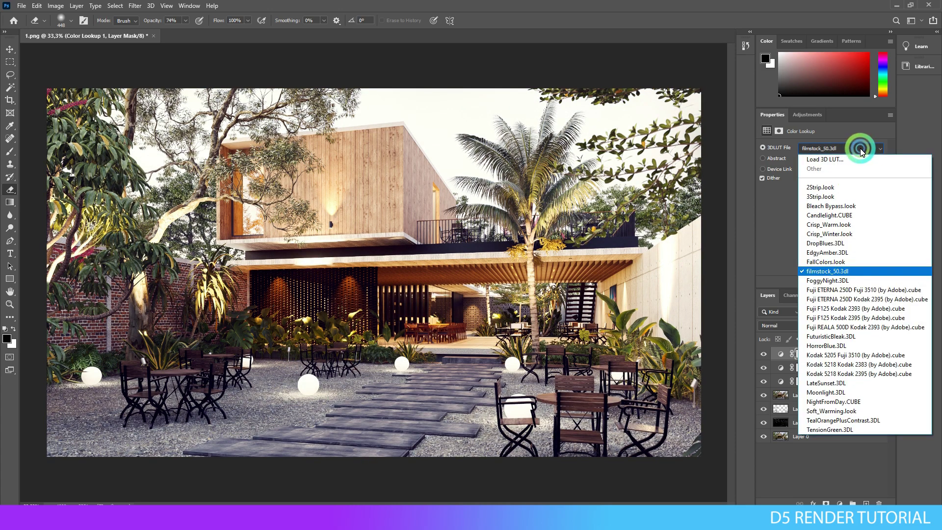
click(844, 243)
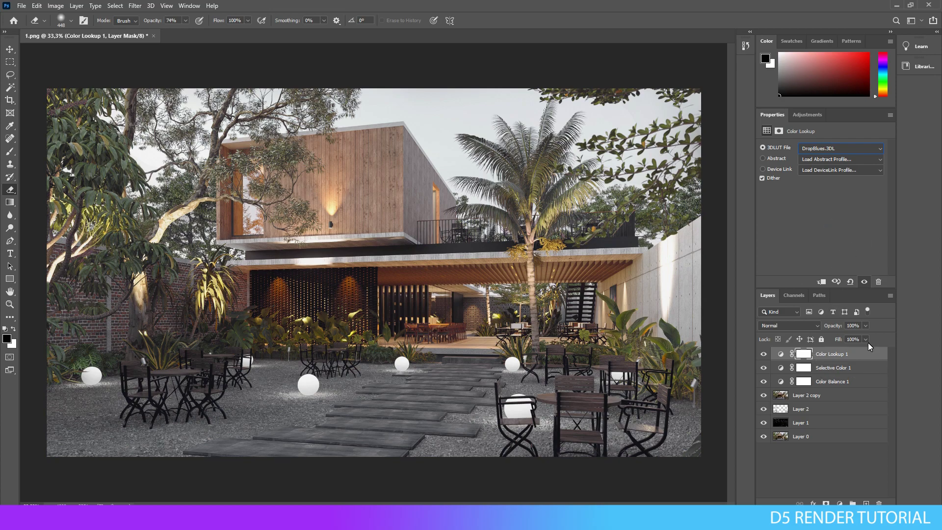
drag(866, 329, 851, 347)
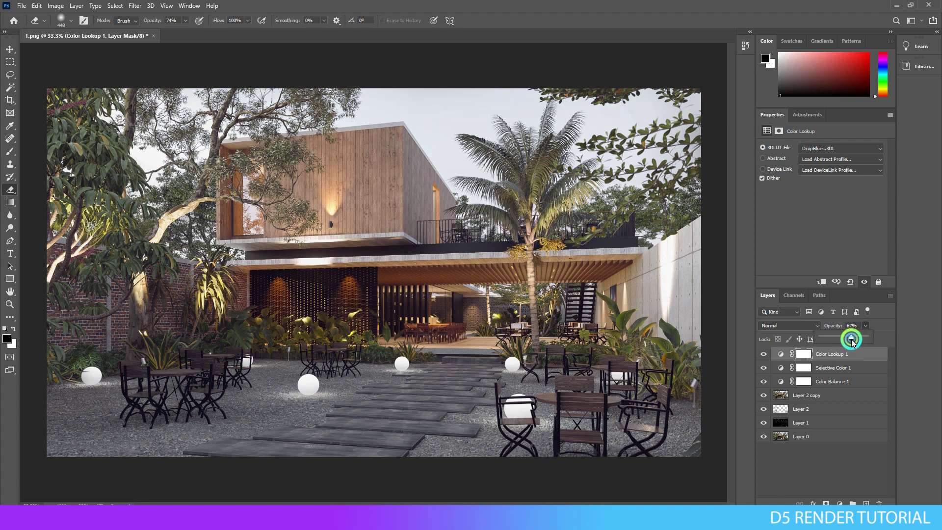
drag(850, 341, 841, 342)
Zoom into the render, then bring up File > Open on the VISUAL render-pass folder
key(ctrl+plus)
key(ctrl+plus)
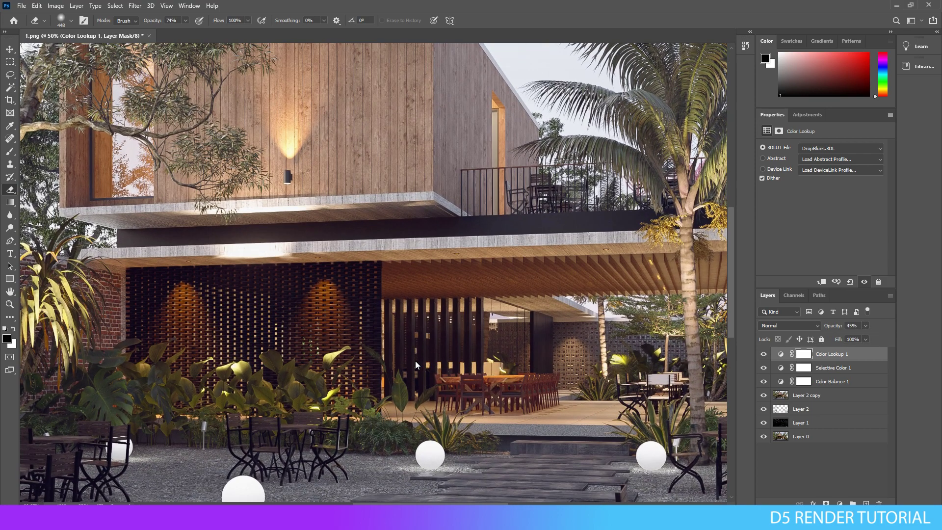
scroll(410, 365, down, 3)
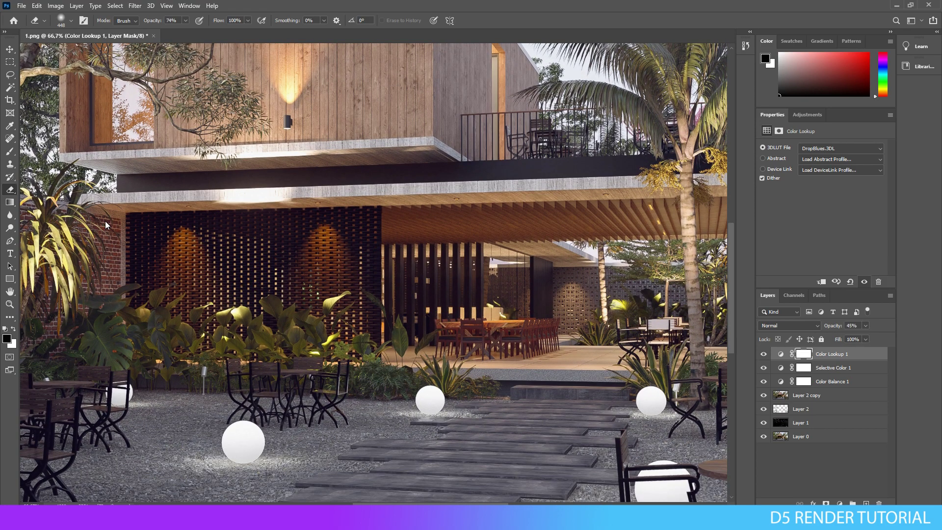
click(21, 6)
click(30, 23)
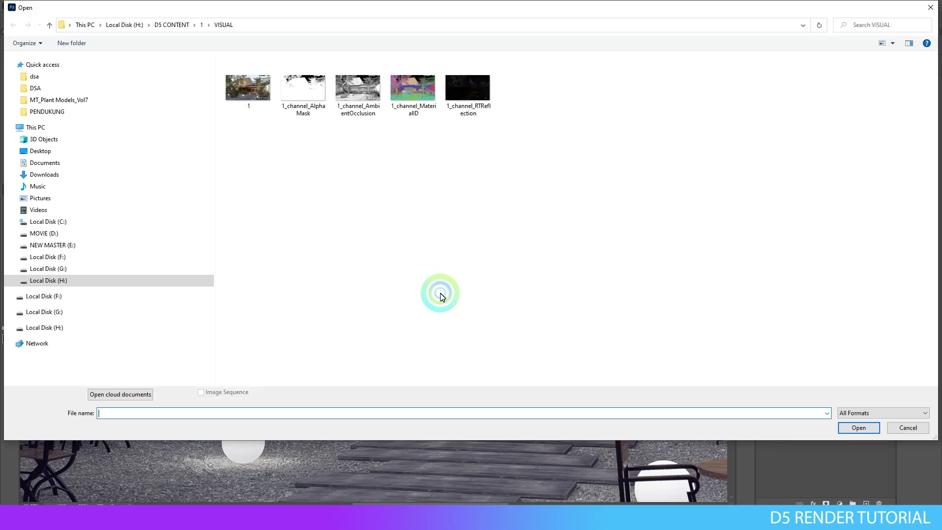
Open the orange starburst flare image from the FLARE folder
click(64, 258)
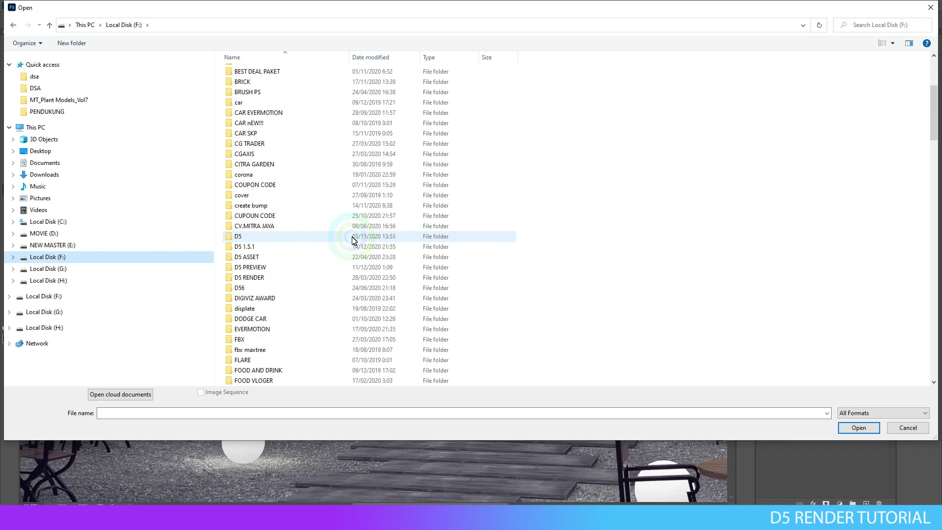
scroll(354, 241, down, 2)
double_click(248, 306)
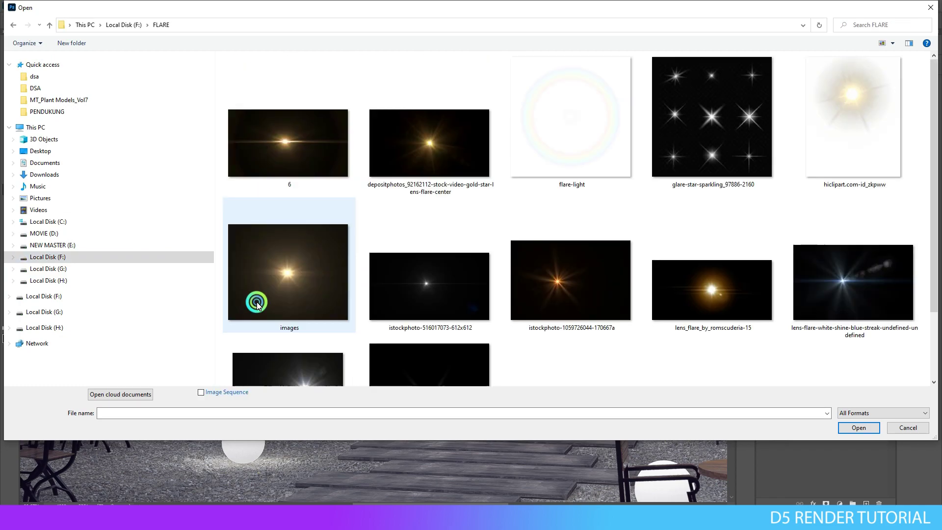
click(572, 297)
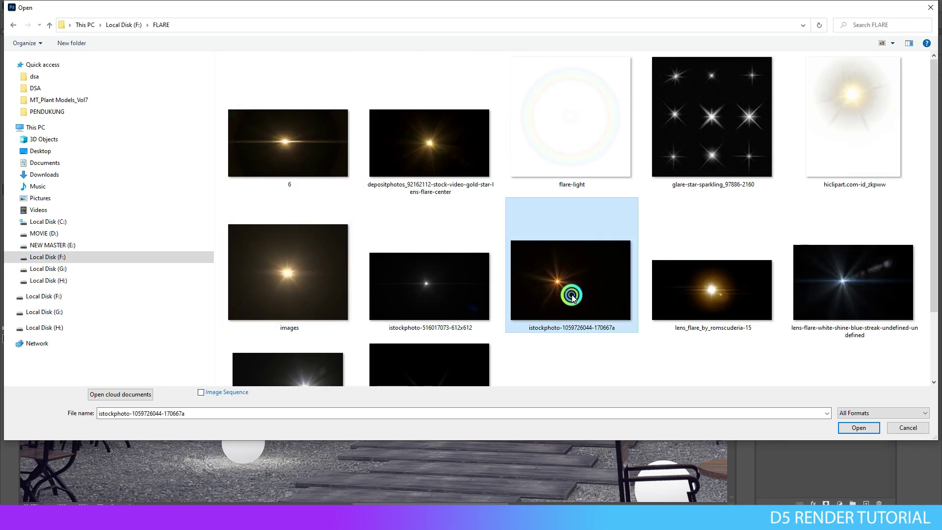
double_click(572, 297)
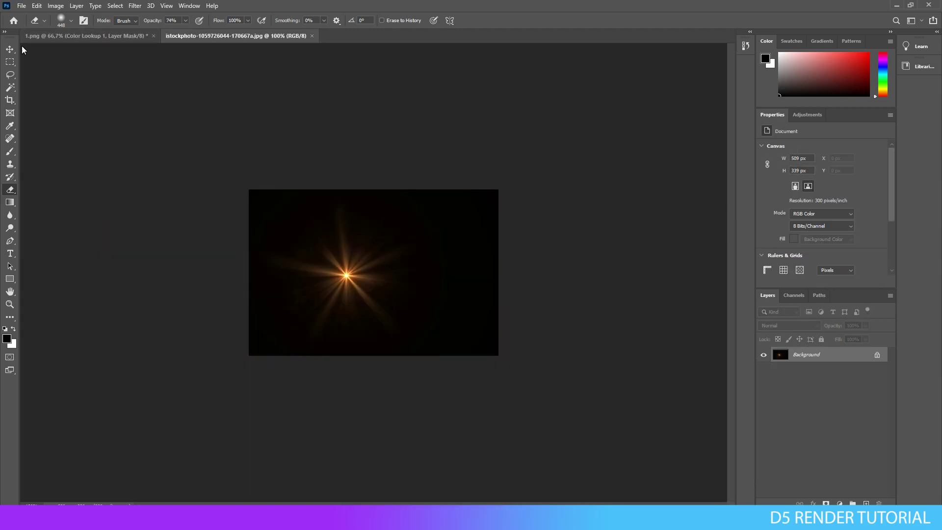
Drag the flare into the house render as a new layer and close the flare document
click(10, 49)
drag(211, 36, 118, 217)
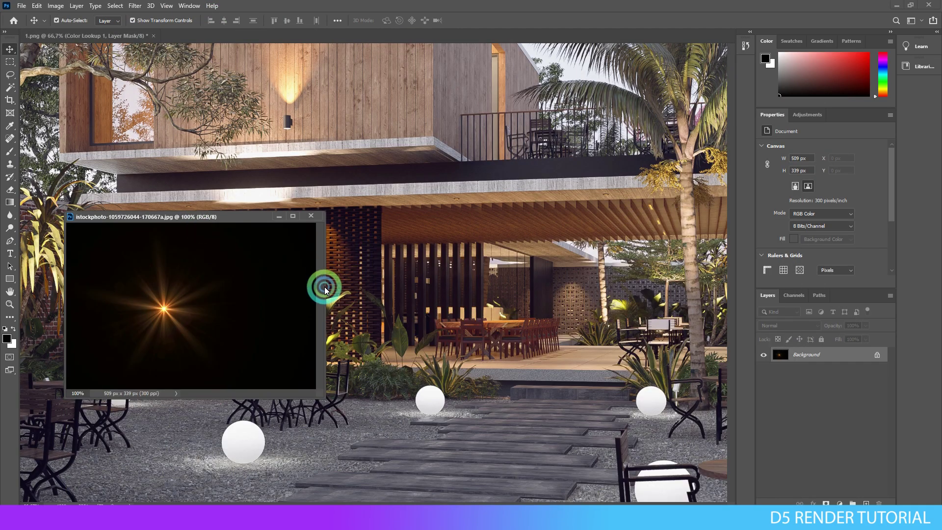
drag(273, 277, 394, 229)
click(311, 216)
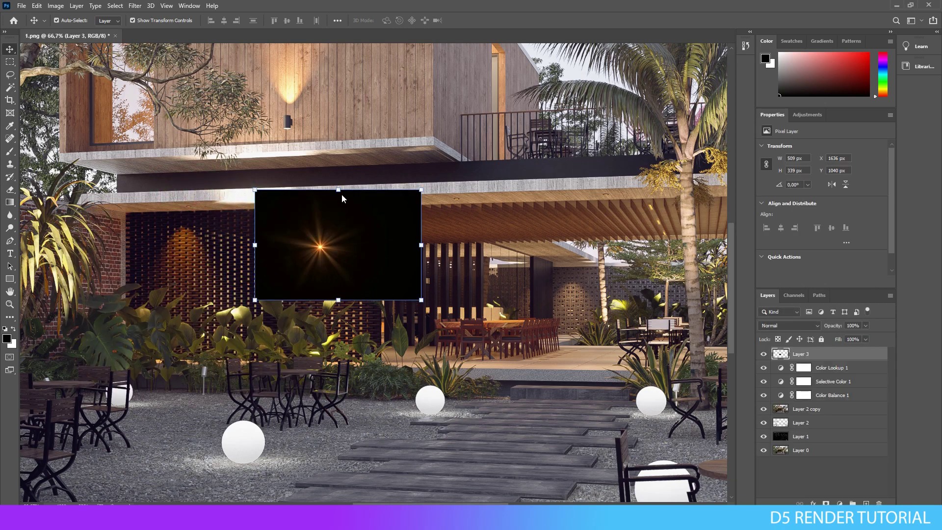
Erase the flare's black rectangle edges with a soft 100 px eraser
click(10, 189)
click(170, 190)
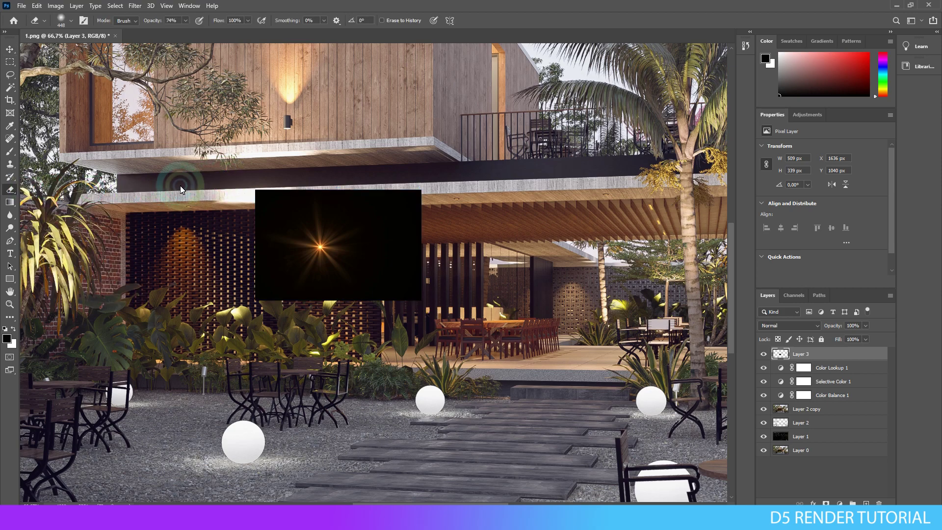
click(254, 208)
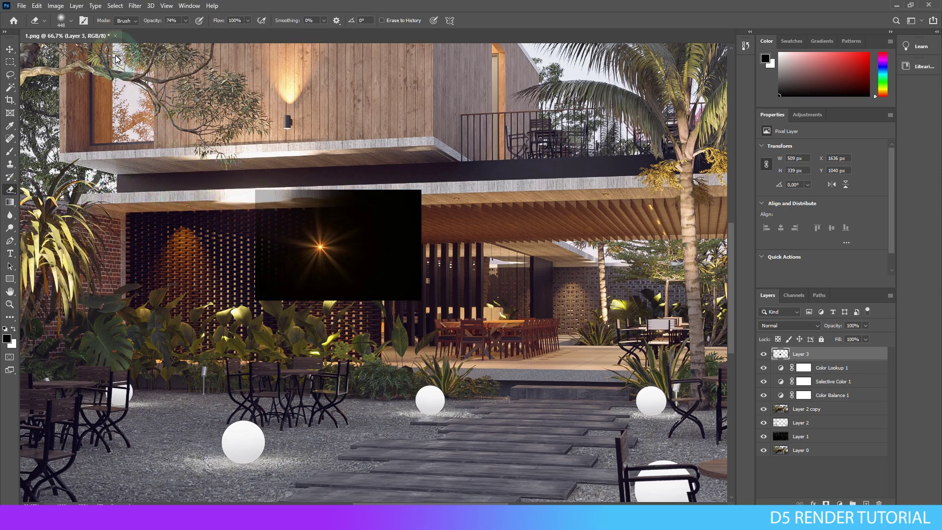
right_click(295, 152)
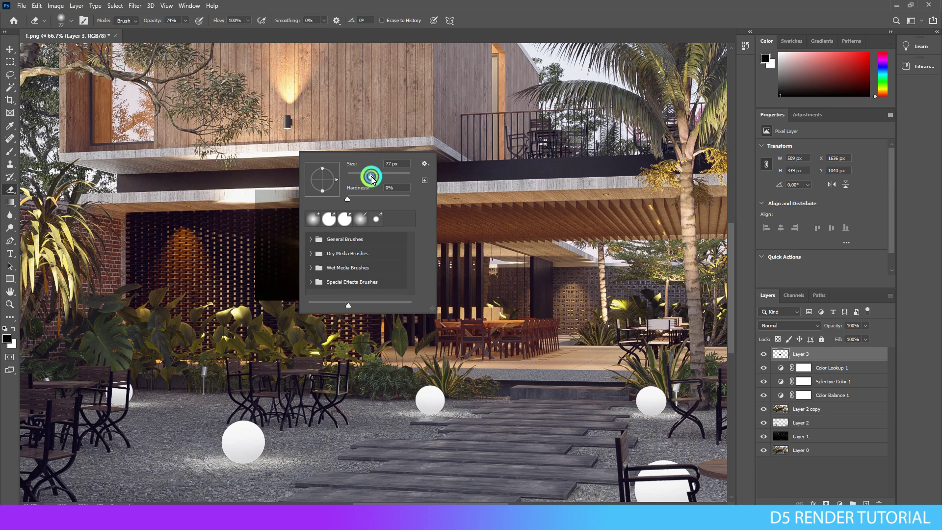
key(Return)
right_click(275, 178)
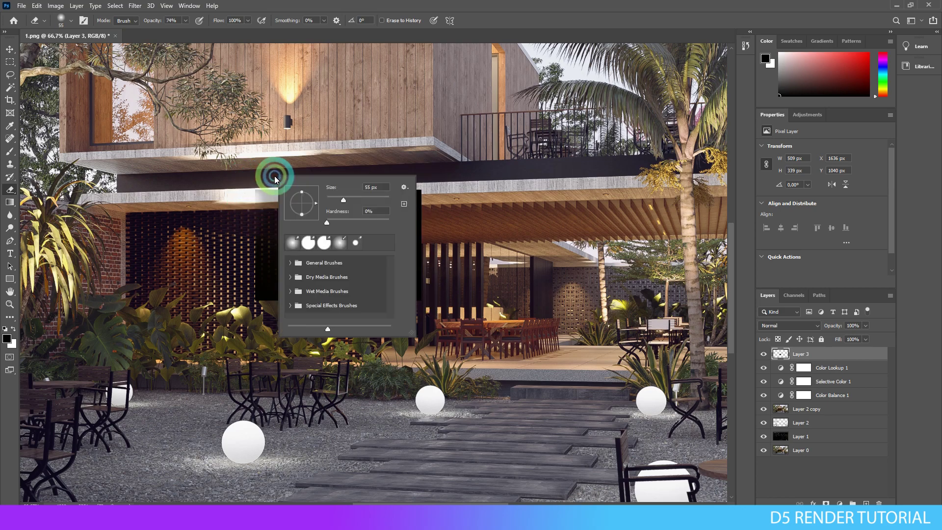
click(361, 198)
key(Return)
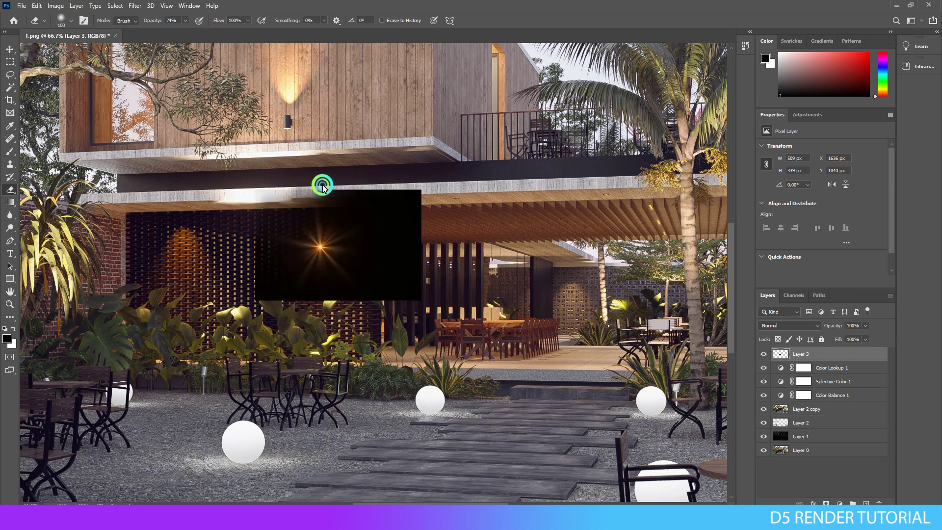
mouse_move(438, 164)
mouse_down()
mouse_move(408, 227)
mouse_move(419, 216)
mouse_move(430, 266)
mouse_move(421, 307)
mouse_move(370, 320)
mouse_move(376, 307)
mouse_move(280, 317)
mouse_move(250, 250)
mouse_up()
mouse_move(242, 204)
mouse_down()
mouse_move(322, 179)
mouse_move(263, 200)
mouse_move(298, 164)
mouse_move(343, 173)
mouse_move(296, 191)
mouse_up()
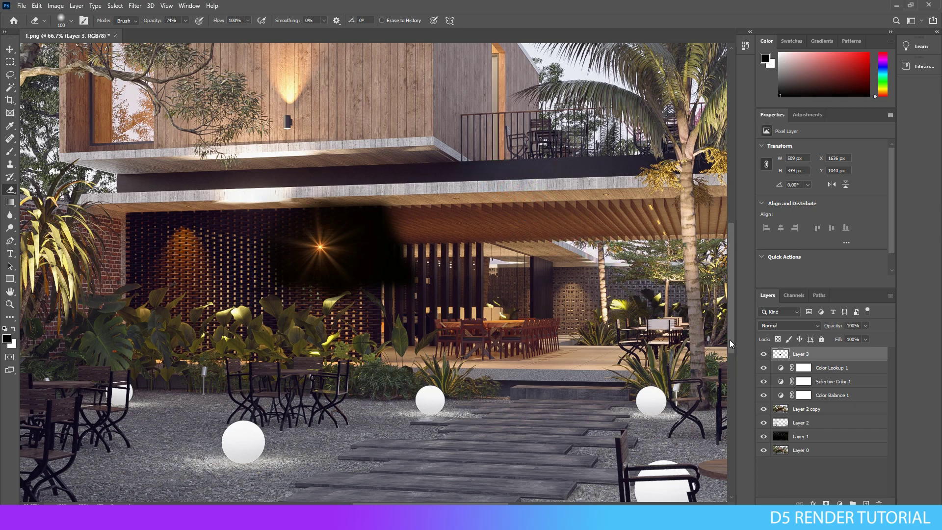
Set the flare layer's blend mode to Screen so the black background disappears
click(785, 326)
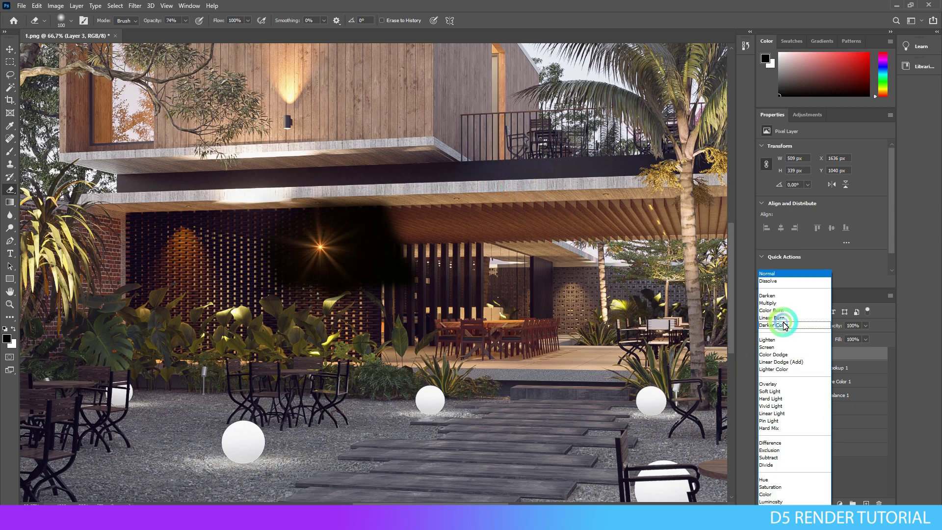
click(774, 347)
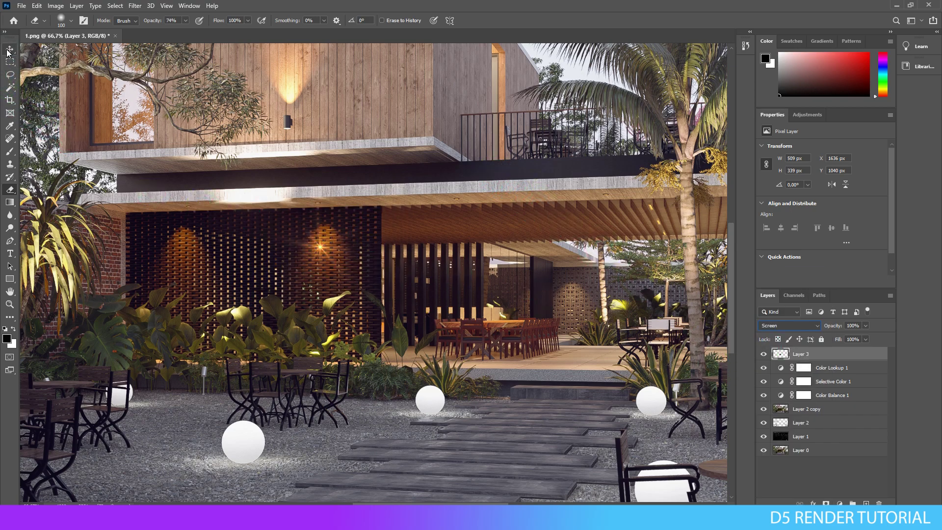
click(10, 47)
click(302, 254)
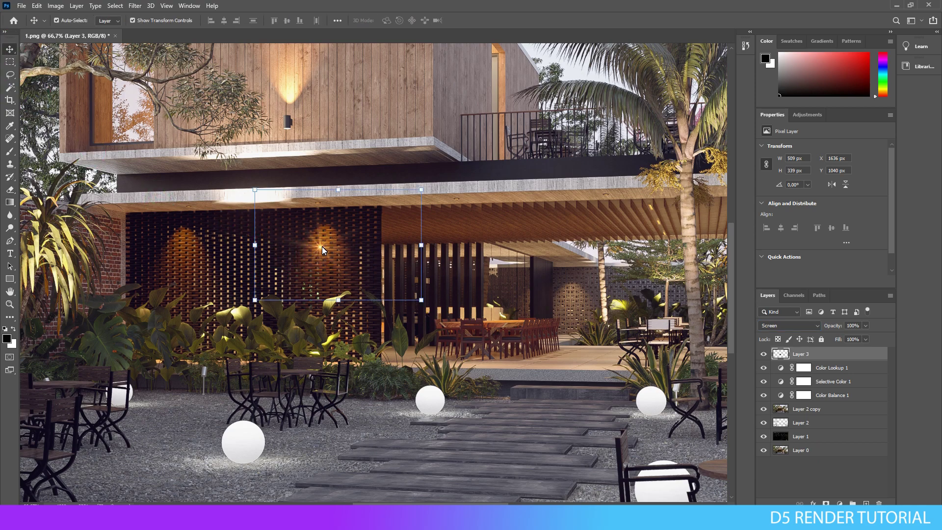
Position the flare on a ceiling light and place a duplicate on the next ceiling light
drag(323, 247, 320, 206)
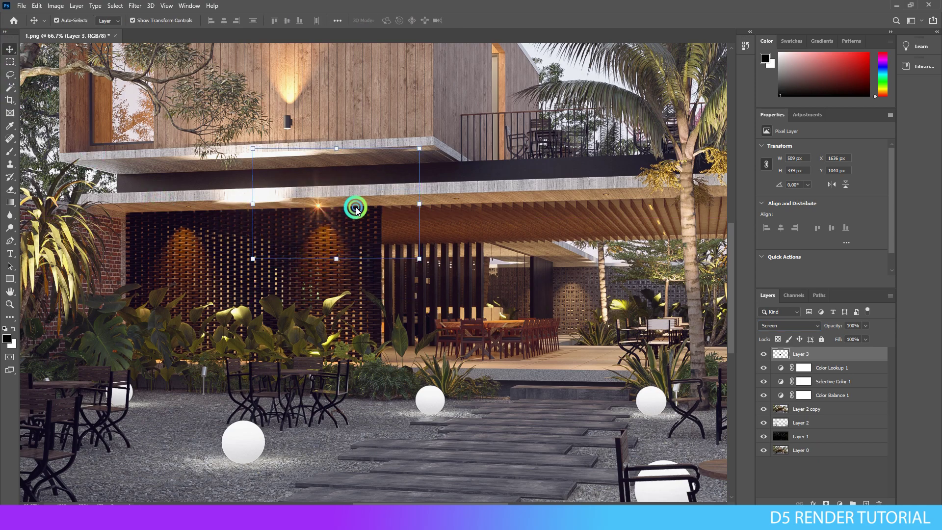
key(Up)
key(Up)
key(Up)
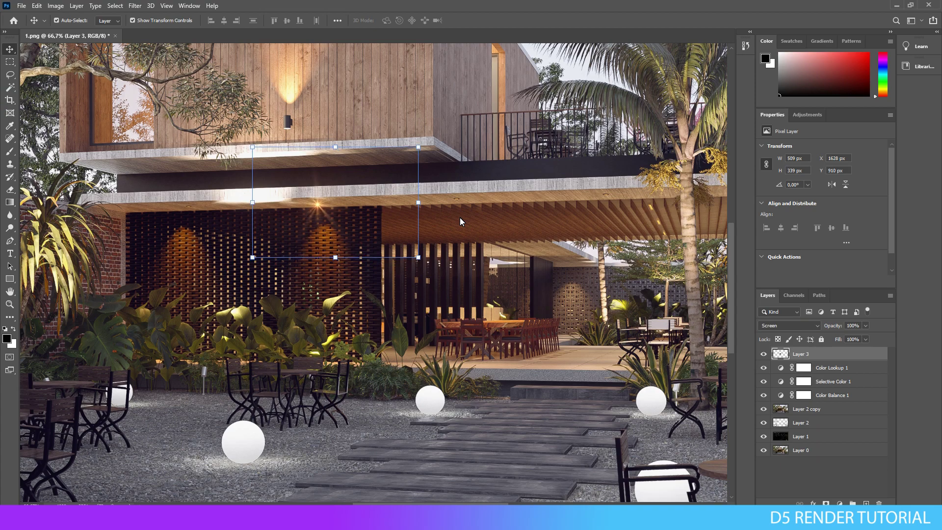
key(Left)
key(Left)
key(ctrl+plus)
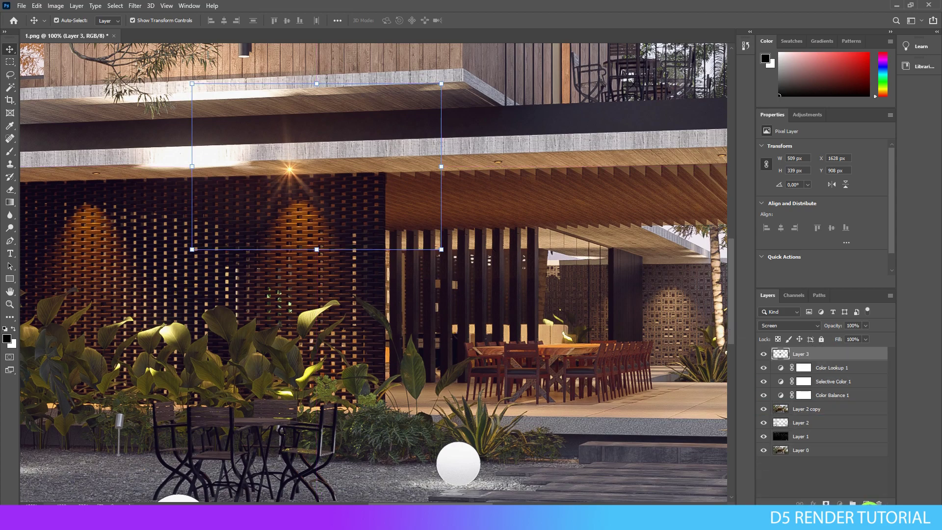
key(ctrl+j)
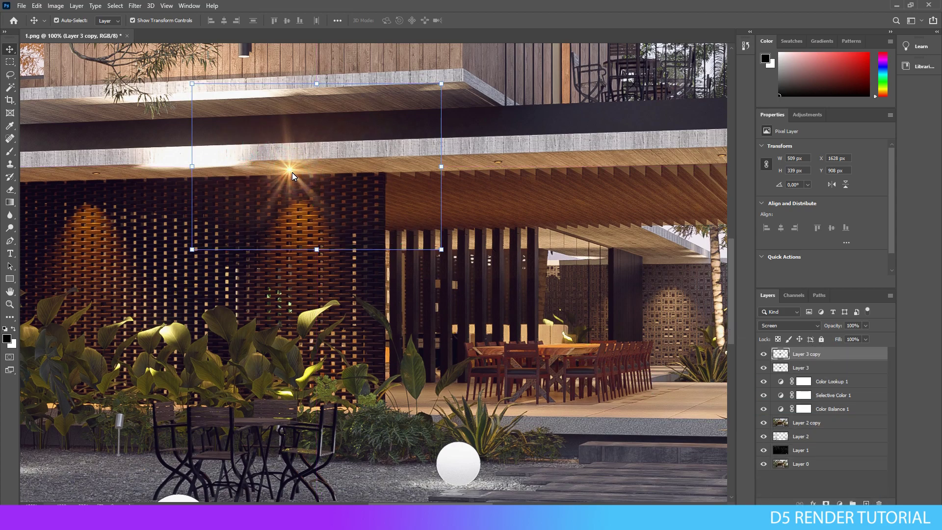
drag(293, 172, 503, 164)
key(Left)
key(Left)
key(Left)
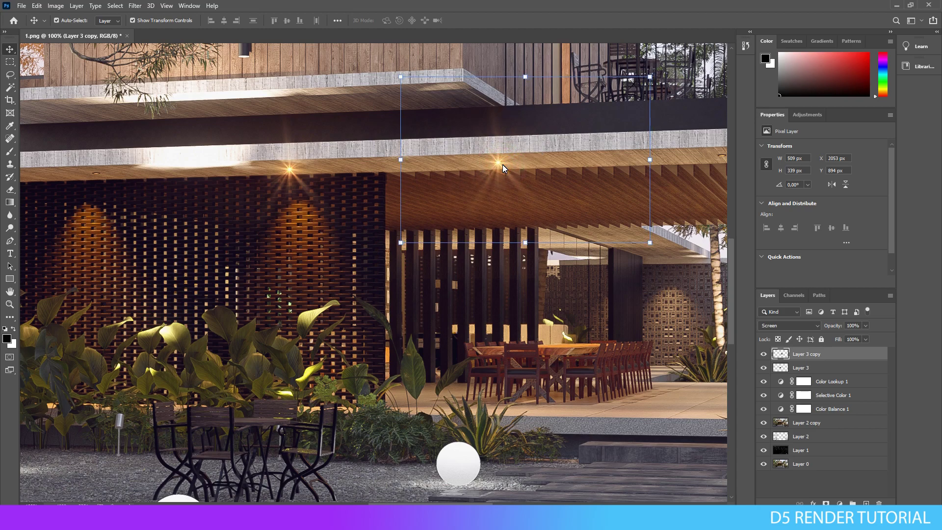
Add two more flare copies, on a pergola light and the far right light
key(ctrl+j)
scroll(437, 400, right, 5)
drag(259, 188, 483, 182)
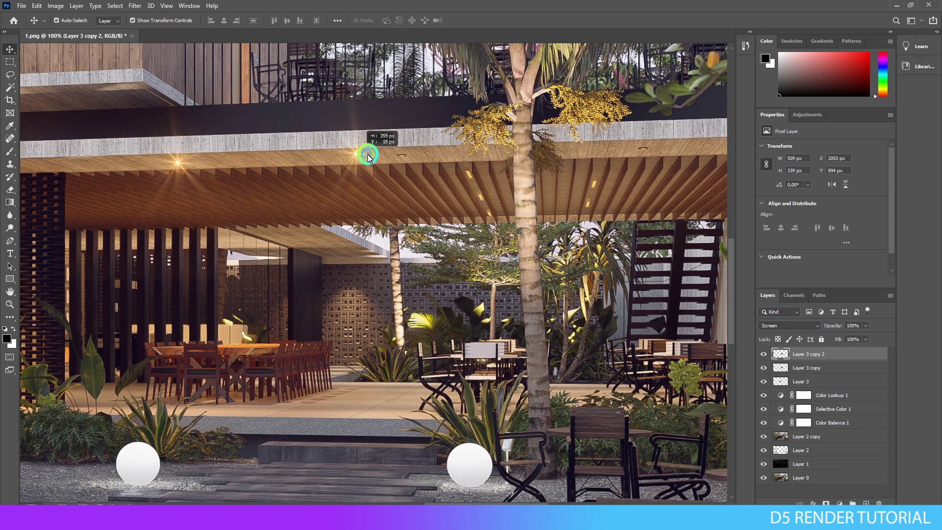
key(ctrl+j)
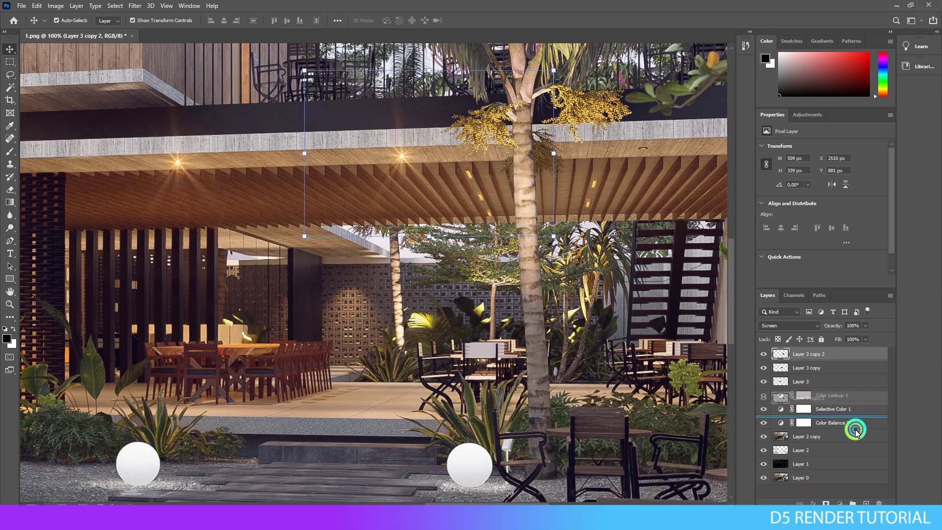
drag(429, 183, 672, 175)
scroll(621, 463, right, 5)
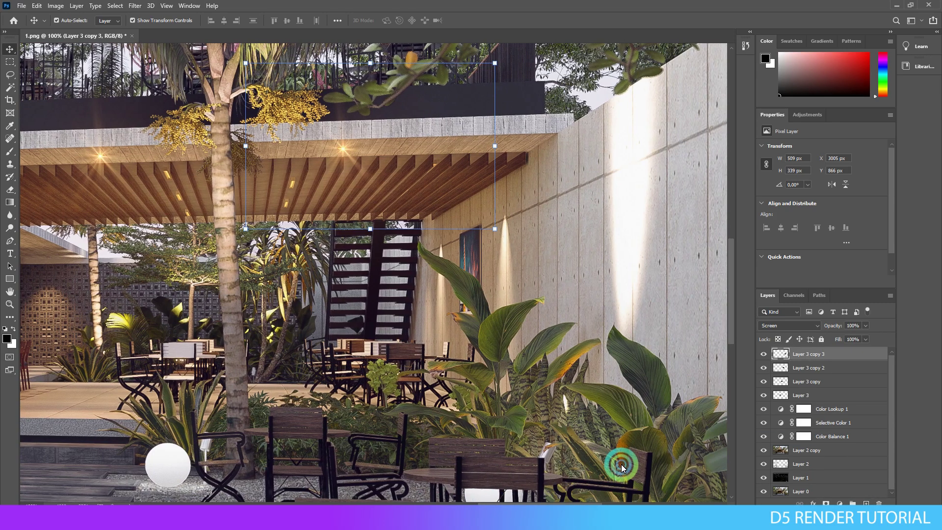
scroll(540, 471, left, 5)
scroll(332, 482, left, 8)
Duplicate flares onto the left soffit light and under the pergola's left edge
click(846, 396)
key(ctrl+j)
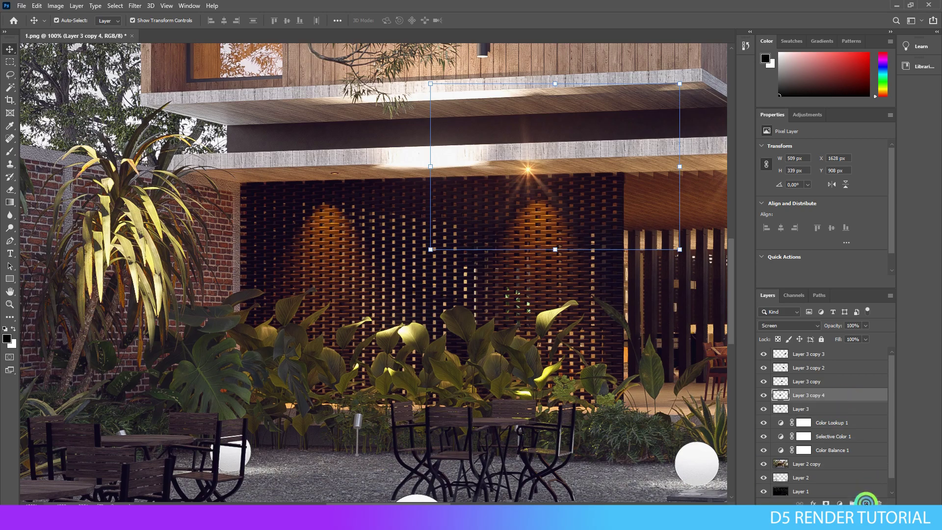
drag(528, 169, 335, 175)
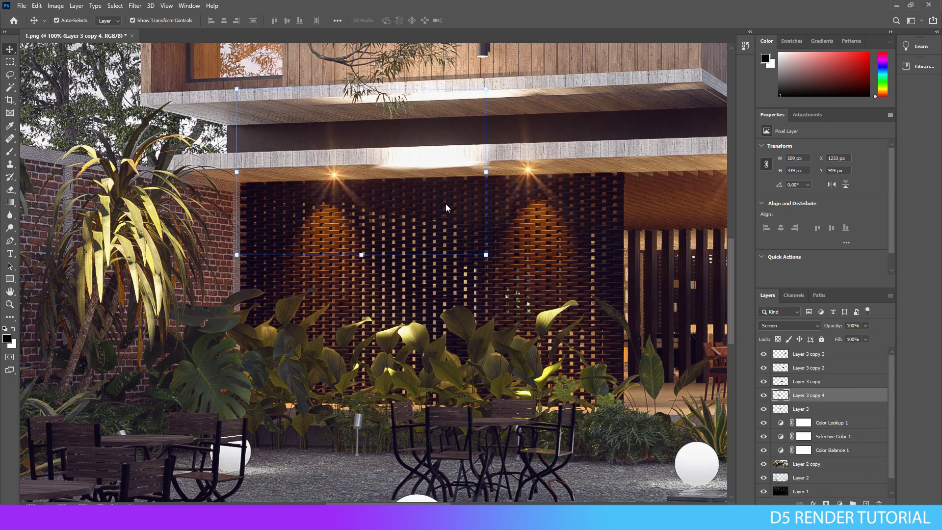
scroll(499, 498, right, 8)
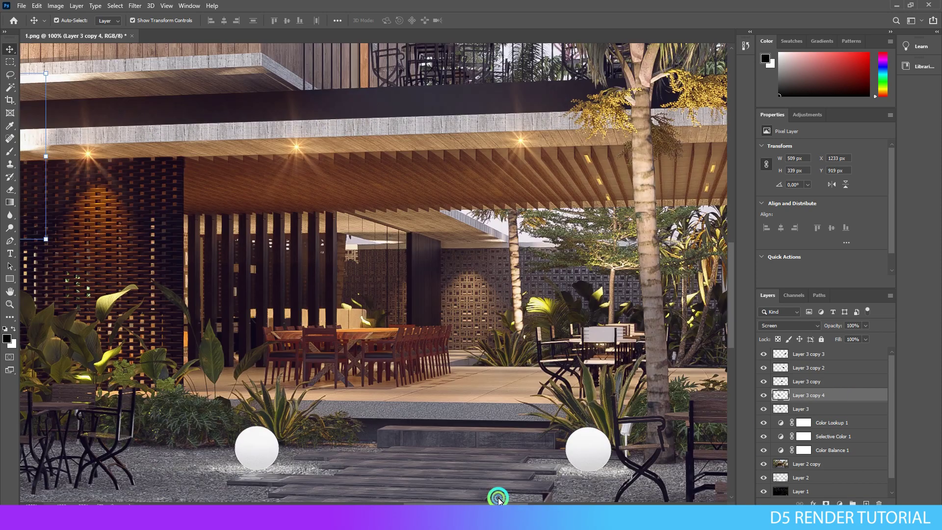
scroll(499, 497, left, 1)
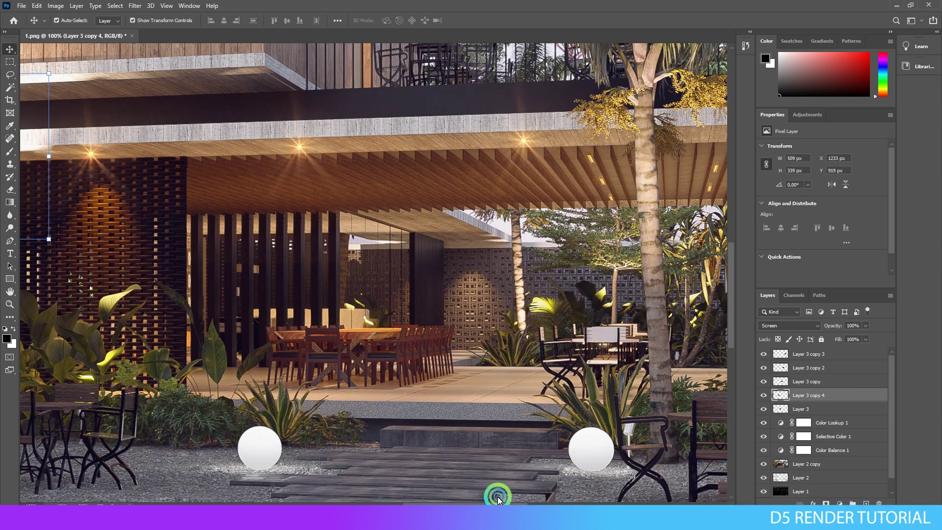
click(838, 358)
key(ctrl+j)
mouse_move(466, 313)
mouse_down()
mouse_move(455, 130)
mouse_move(129, 229)
mouse_up()
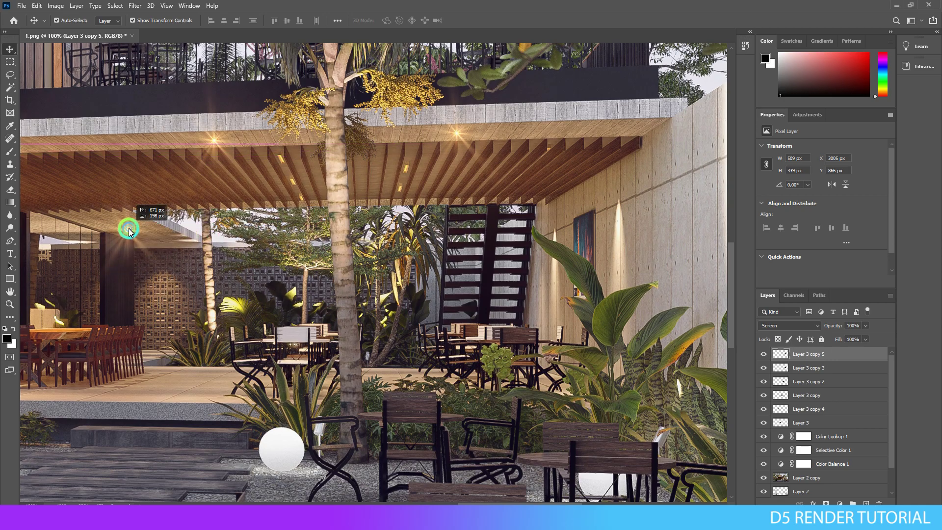
Scale the newest flare copy down to a small glow and settle it on its light fixture
key(ctrl+t)
drag(281, 311, 182, 243)
drag(89, 198, 159, 244)
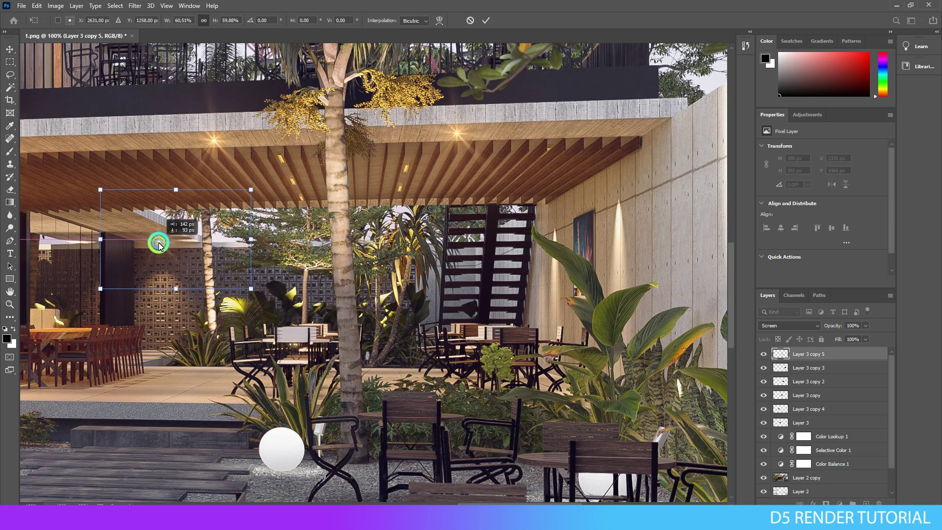
drag(251, 288, 234, 275)
key(Return)
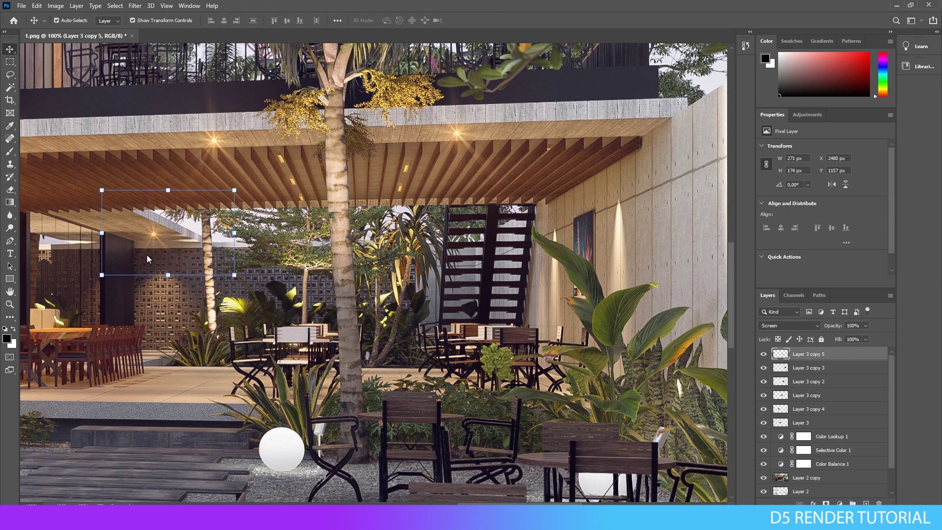
key(ctrl+plus)
key(ctrl+plus)
mouse_move(652, 179)
mouse_down()
mouse_move(660, 179)
mouse_move(523, 137)
mouse_move(600, 164)
mouse_up()
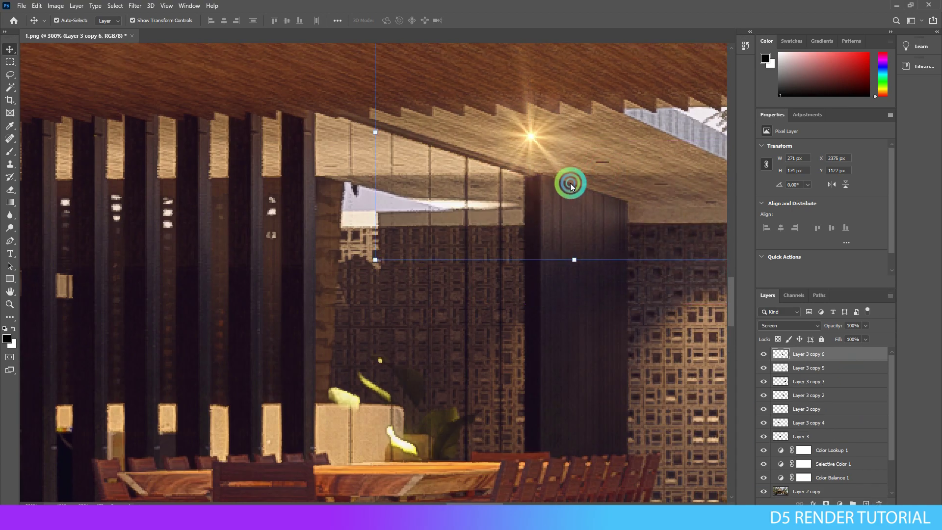
Alt-drag flare copies onto two more ceiling lights, then select the base render layer
drag(835, 354, 858, 410)
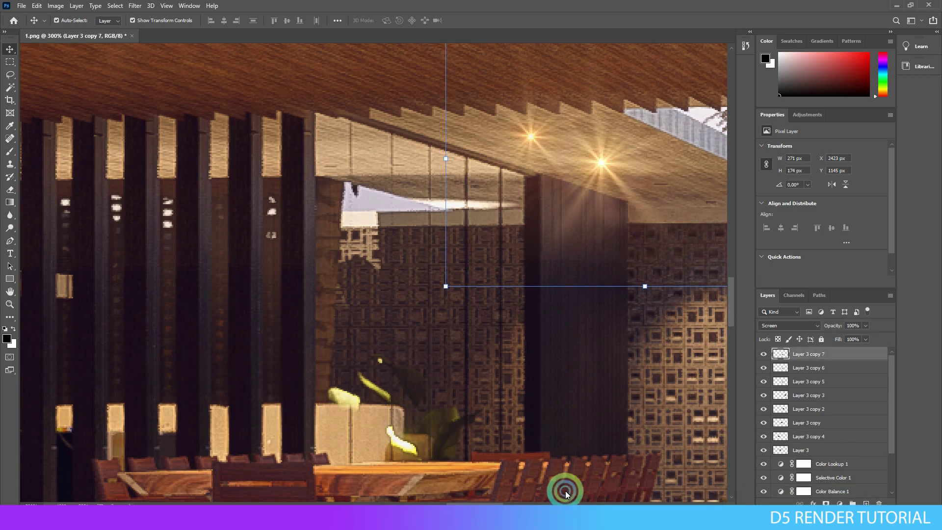
scroll(564, 490, right, 5)
mouse_move(327, 188)
mouse_down()
mouse_move(435, 227)
mouse_move(374, 183)
mouse_up()
scroll(602, 227, down, 3)
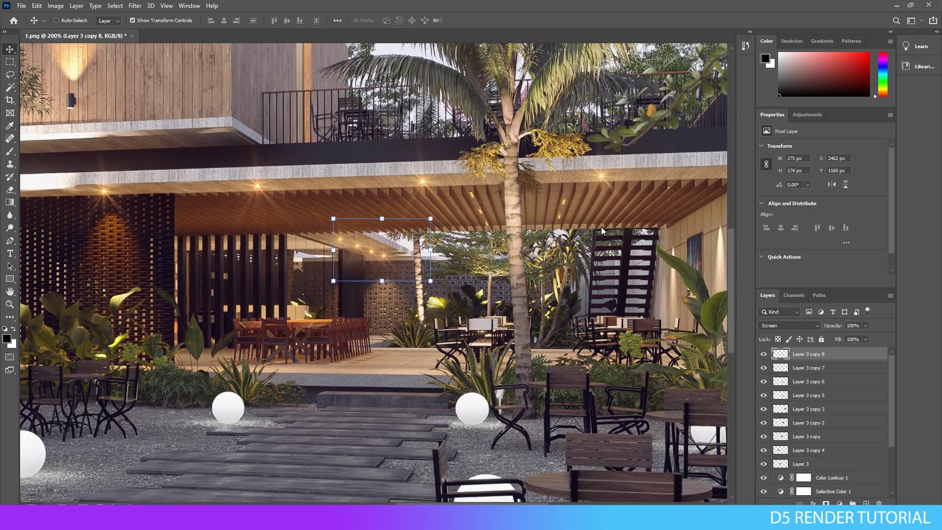
scroll(602, 227, down, 2)
click(452, 123)
right_click(452, 122)
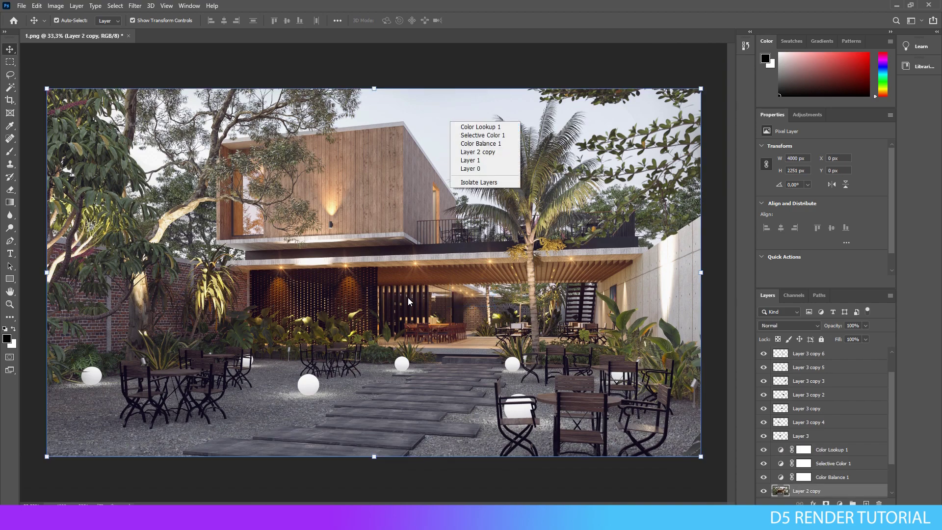
Open the gold star lens-flare image and bring it into 1.png as a new layer
click(275, 65)
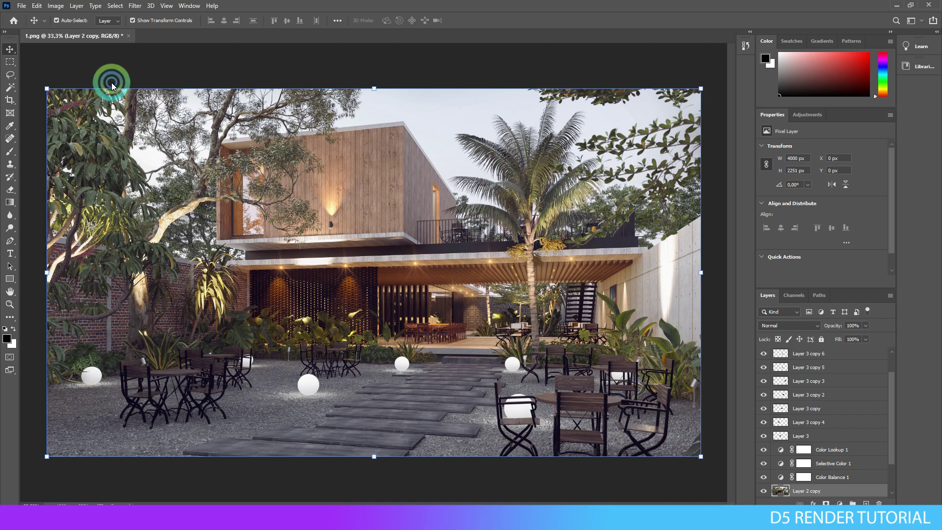
click(23, 7)
click(33, 25)
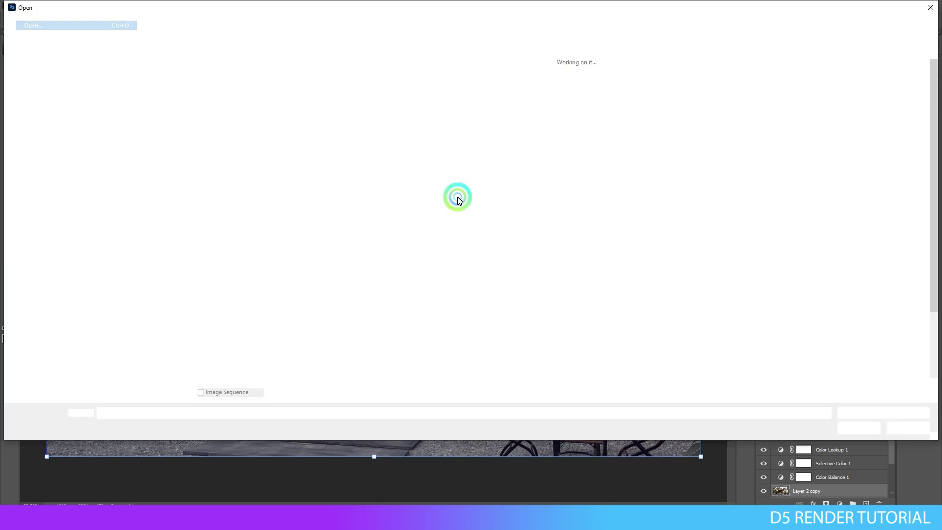
click(456, 154)
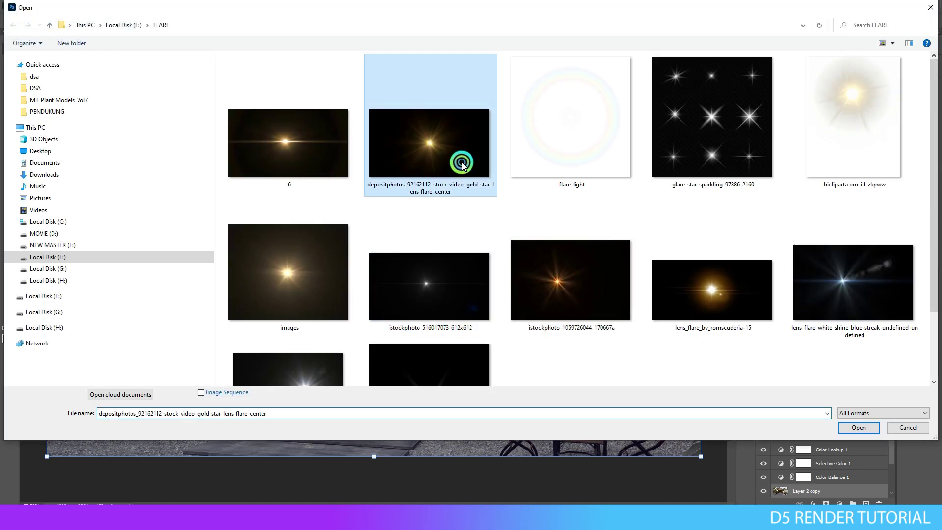
click(856, 427)
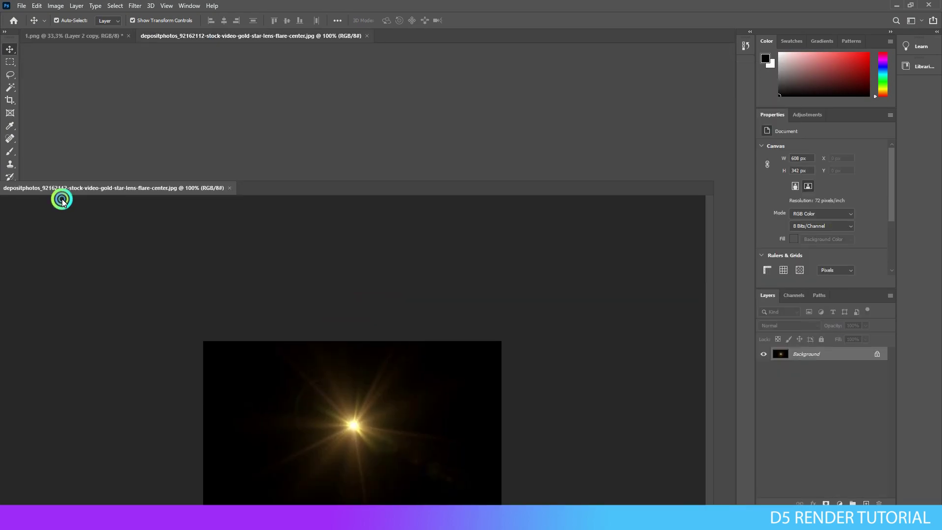
drag(208, 36, 59, 213)
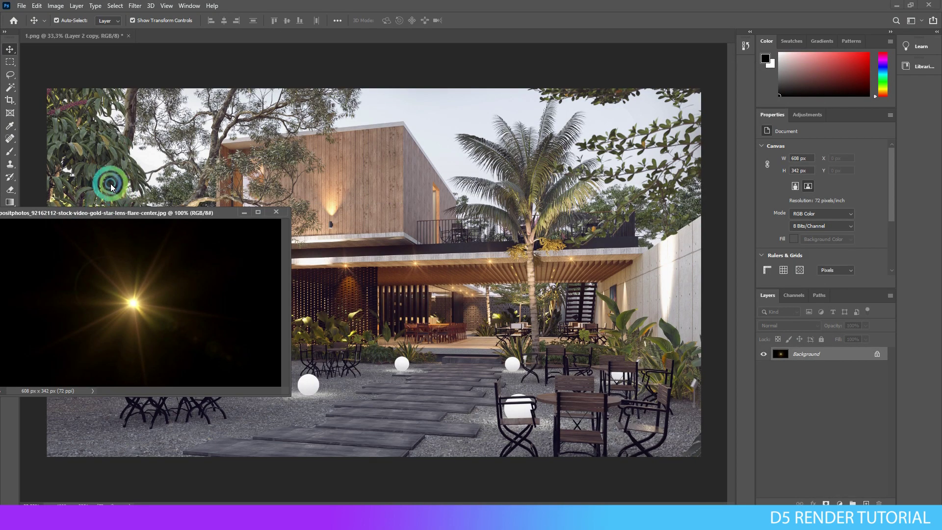
click(276, 212)
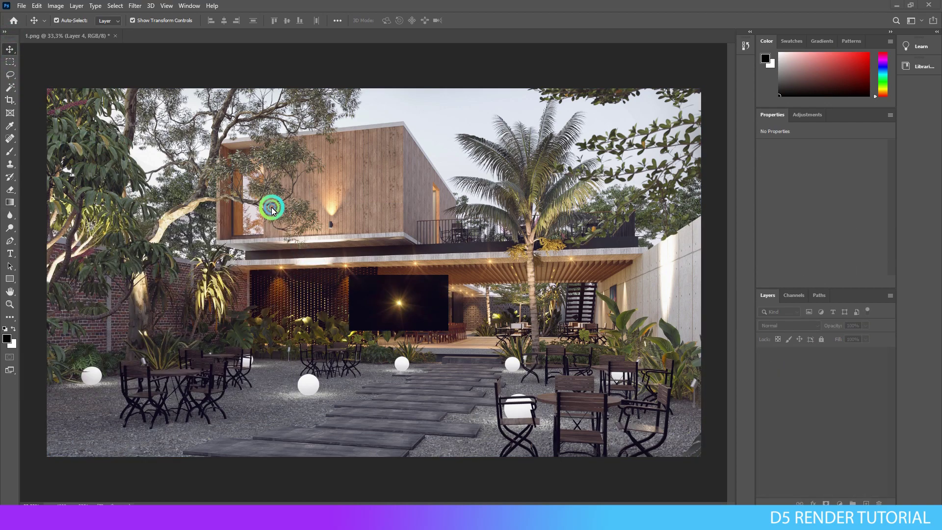
drag(403, 309, 173, 362)
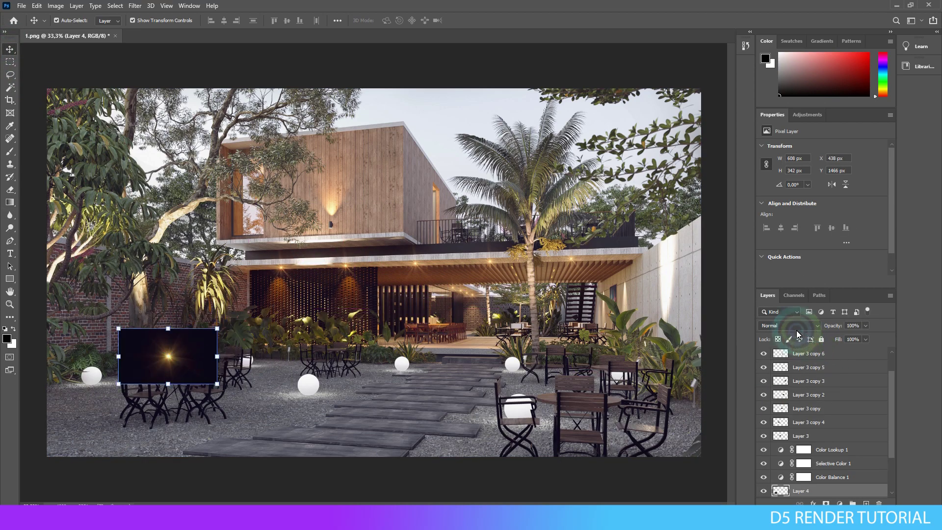
Set the flare layer to Screen and position it on the light by the front steps
click(790, 326)
click(767, 347)
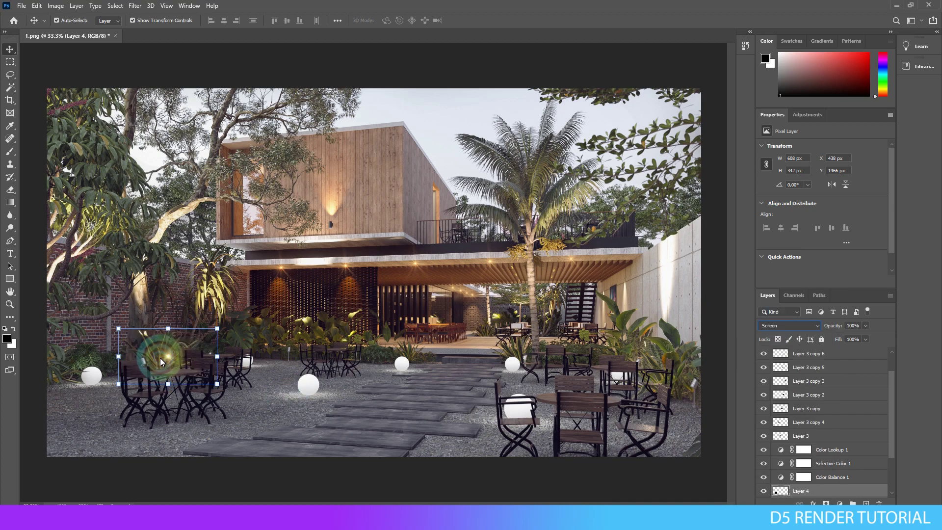
mouse_move(164, 357)
mouse_down()
mouse_move(118, 371)
mouse_move(438, 356)
mouse_up()
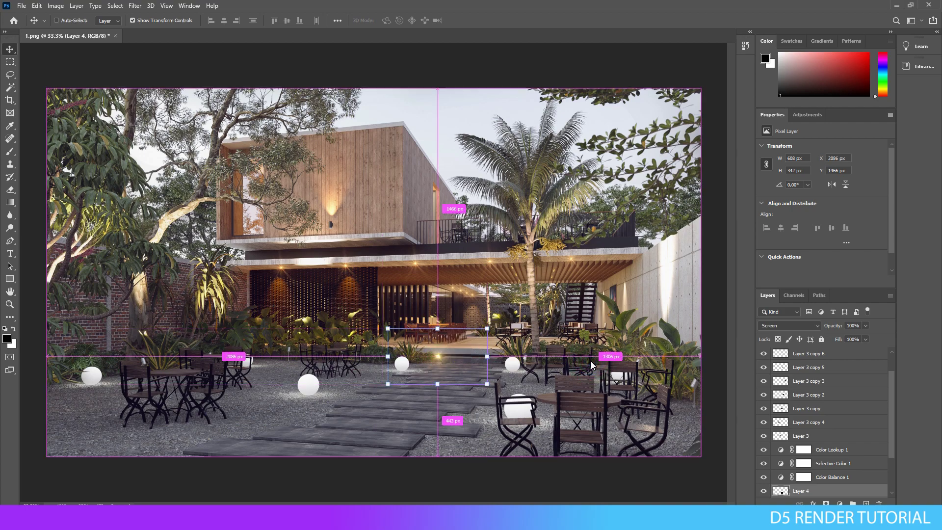
key(ctrl+plus)
key(ctrl+plus)
scroll(602, 335, down, 4)
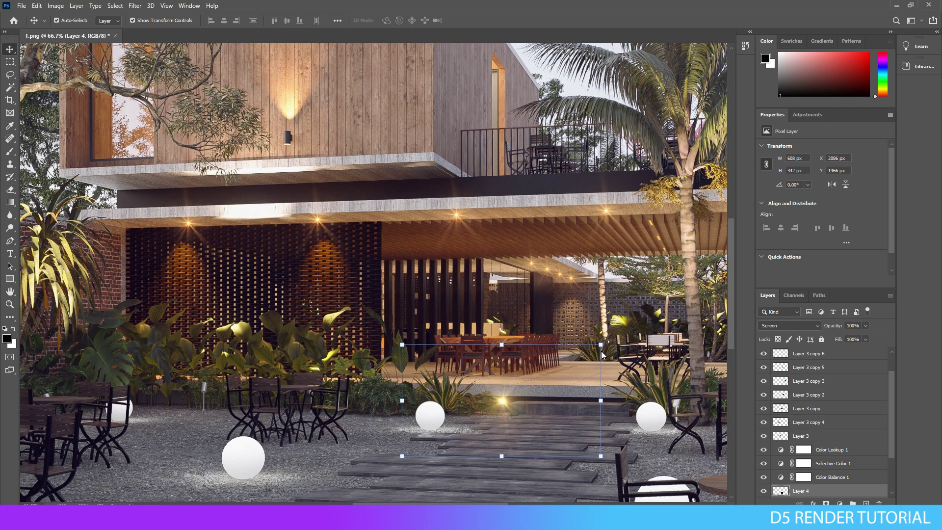
scroll(601, 352, down, 1)
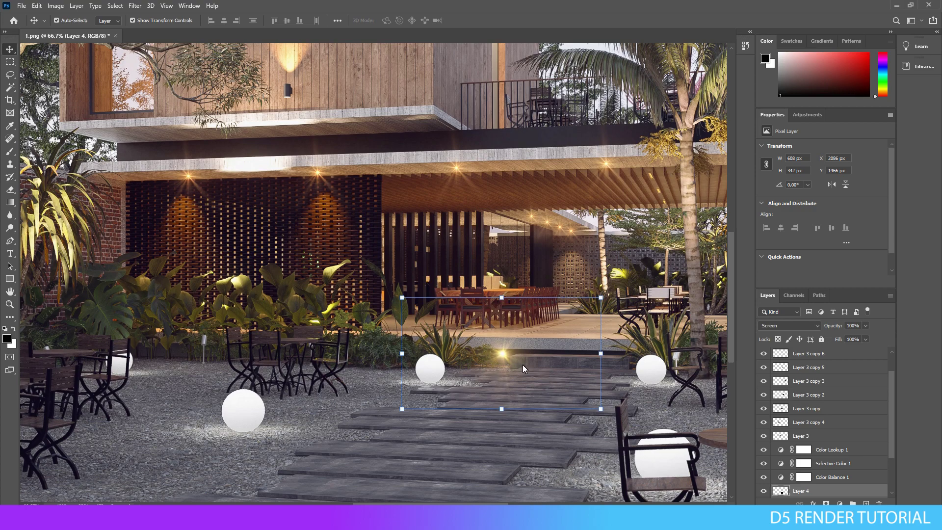
drag(504, 361, 499, 361)
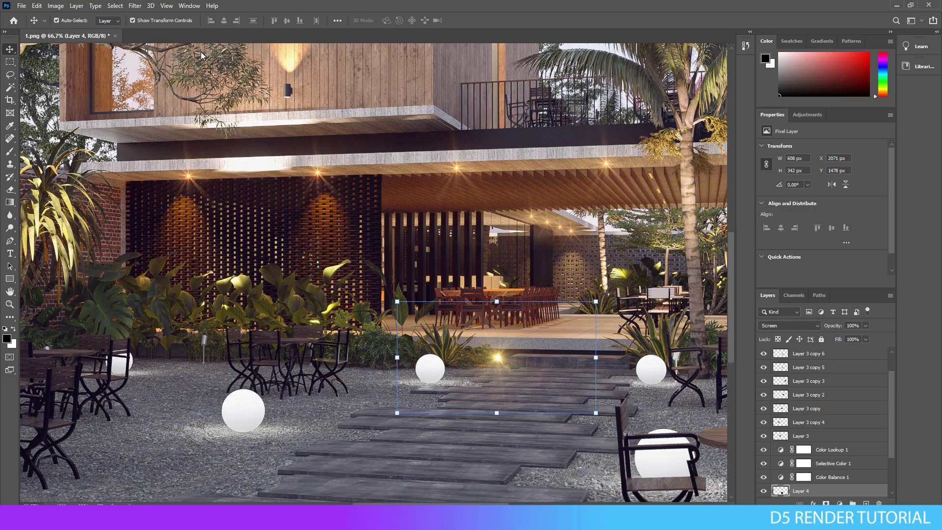
Apply Hue/Saturation to the flare with Hue -13 and Saturation +27
click(128, 5)
mouse_move(55, 5)
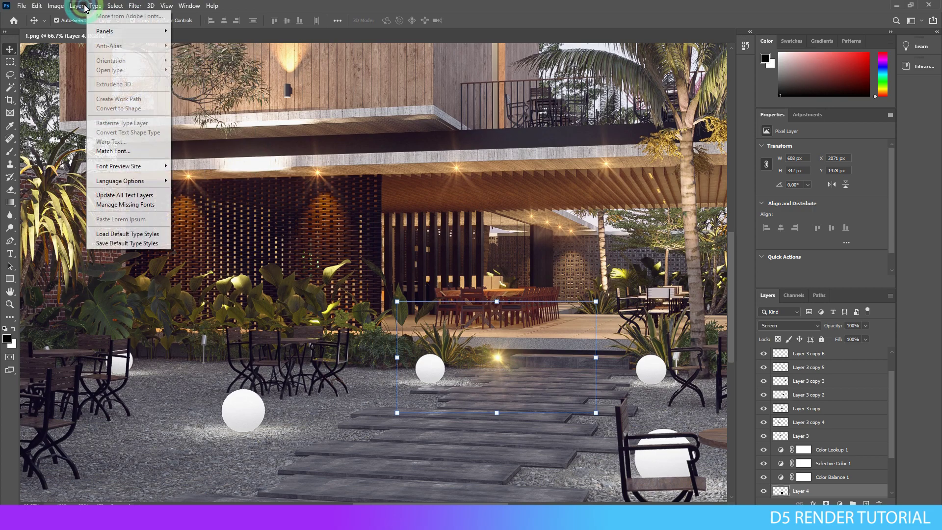
mouse_move(71, 31)
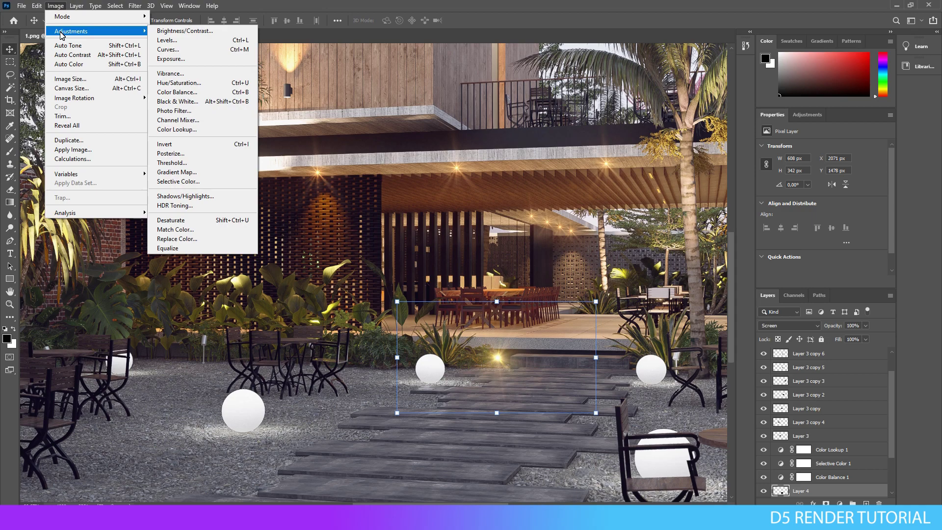
click(202, 83)
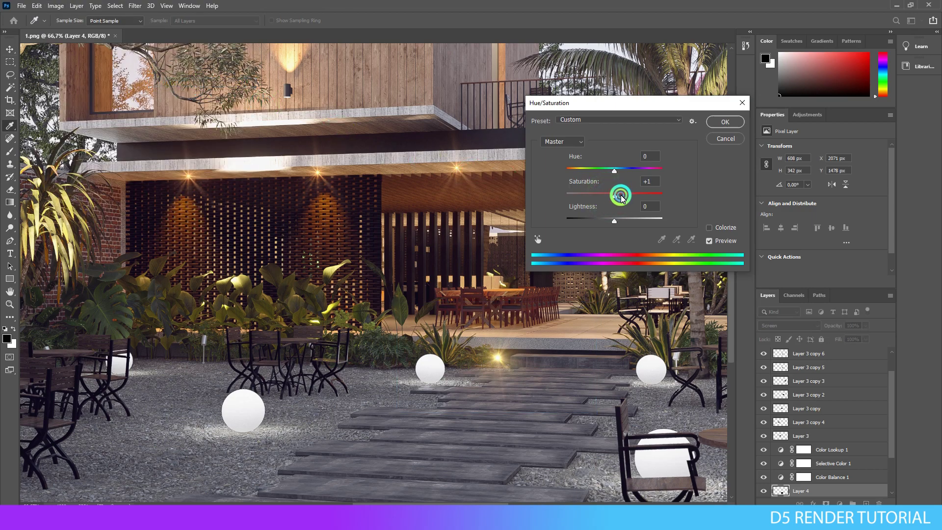
drag(621, 196, 649, 196)
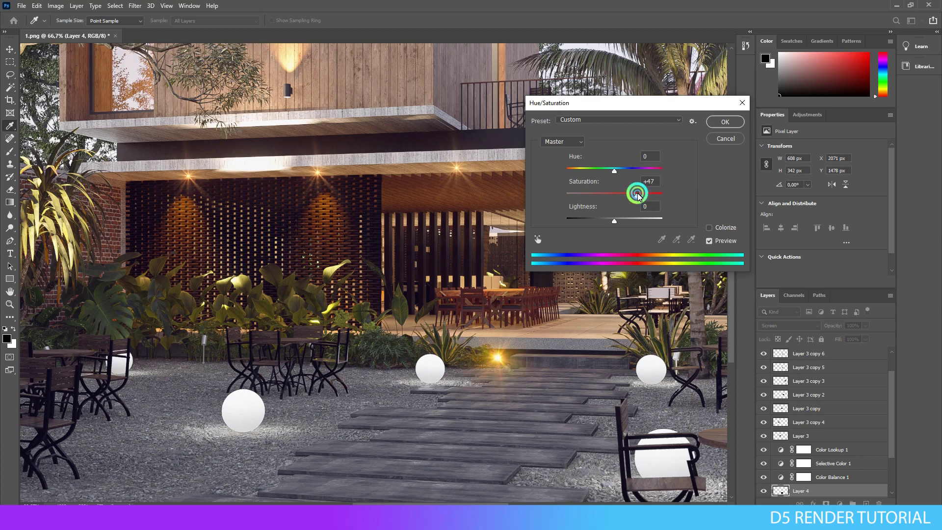
drag(614, 170, 609, 169)
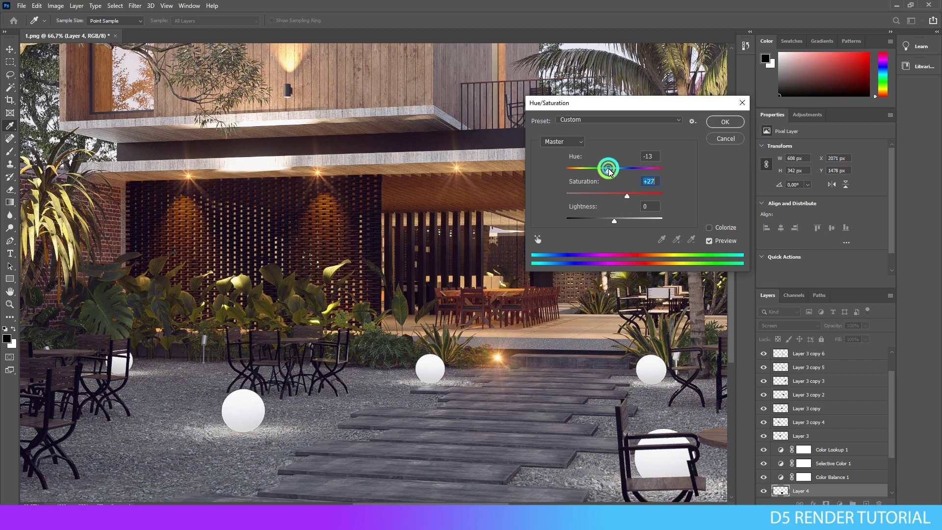
click(725, 121)
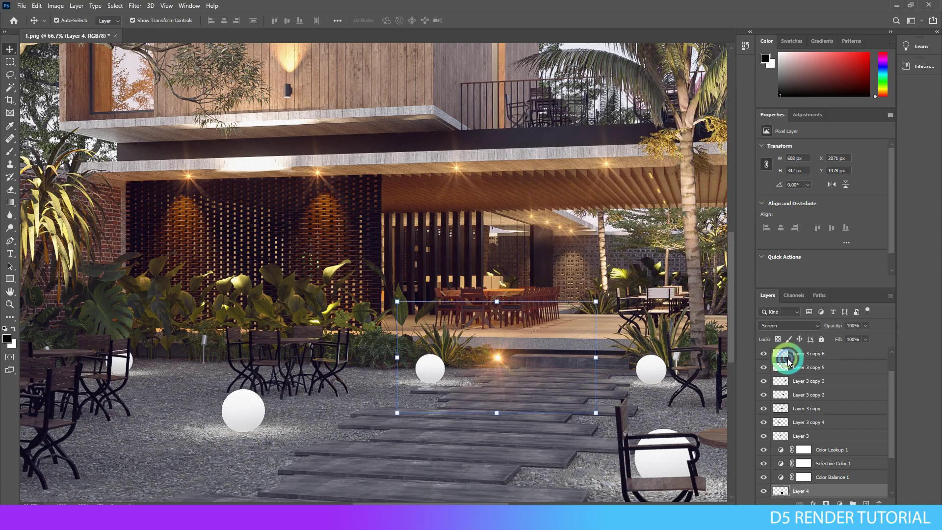
Duplicate the flare onto the left garden sphere and among the left tables
drag(851, 491, 869, 501)
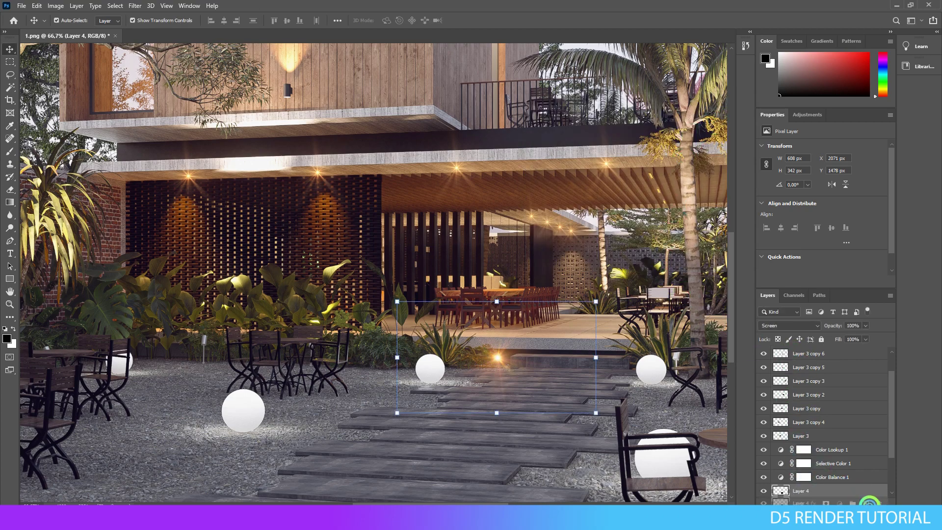
click(577, 416)
key(ctrl+minus)
key(ctrl+minus)
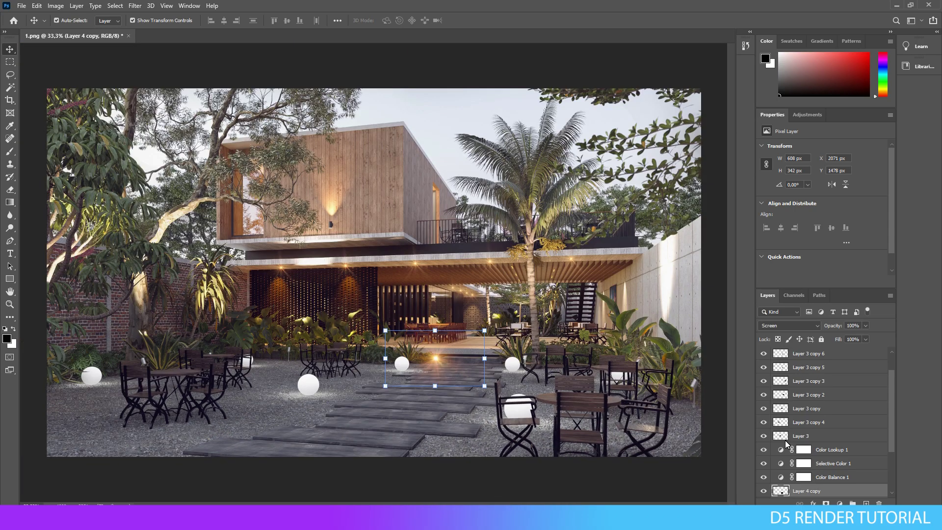
drag(840, 491, 866, 503)
click(342, 385)
drag(440, 365, 109, 375)
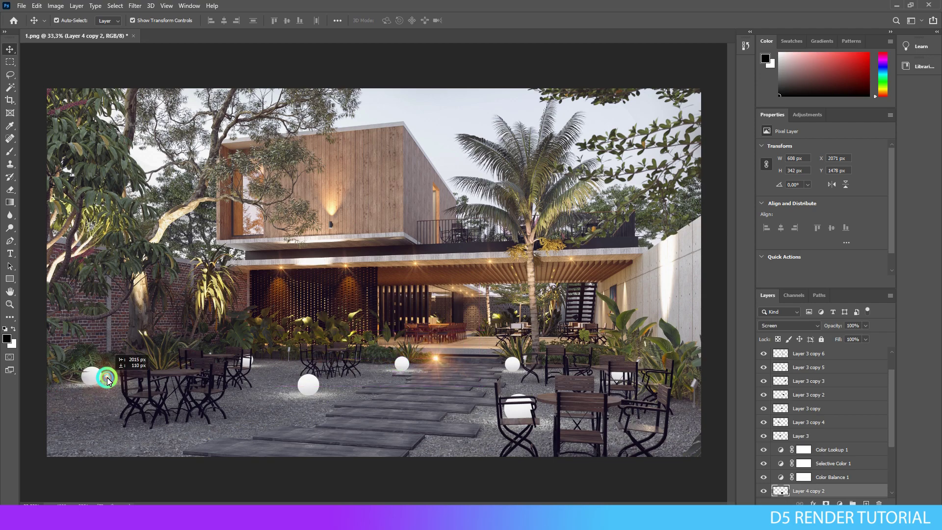
click(370, 381)
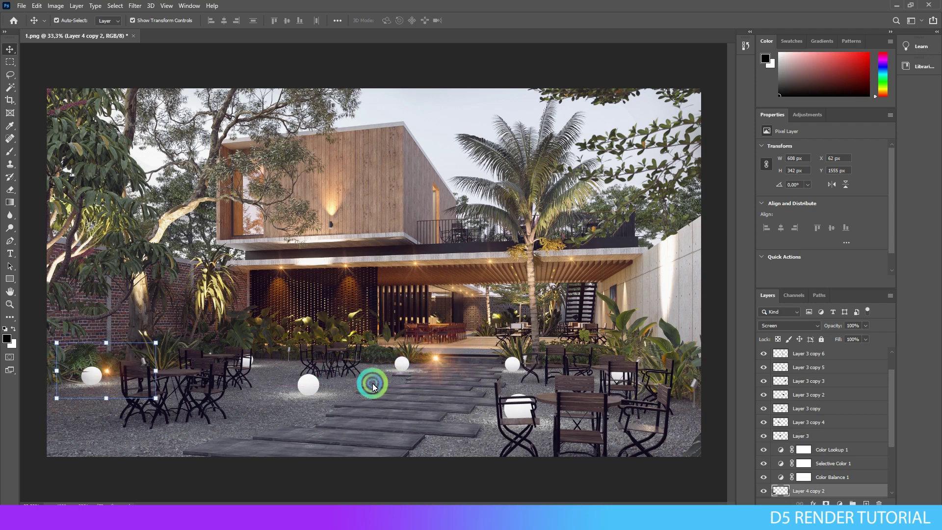
drag(847, 491, 866, 503)
click(203, 432)
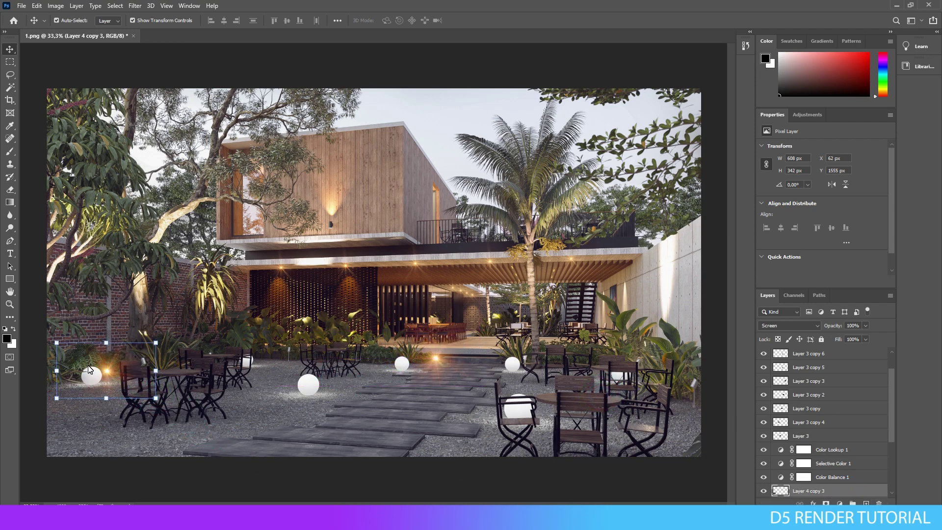
drag(131, 354, 282, 354)
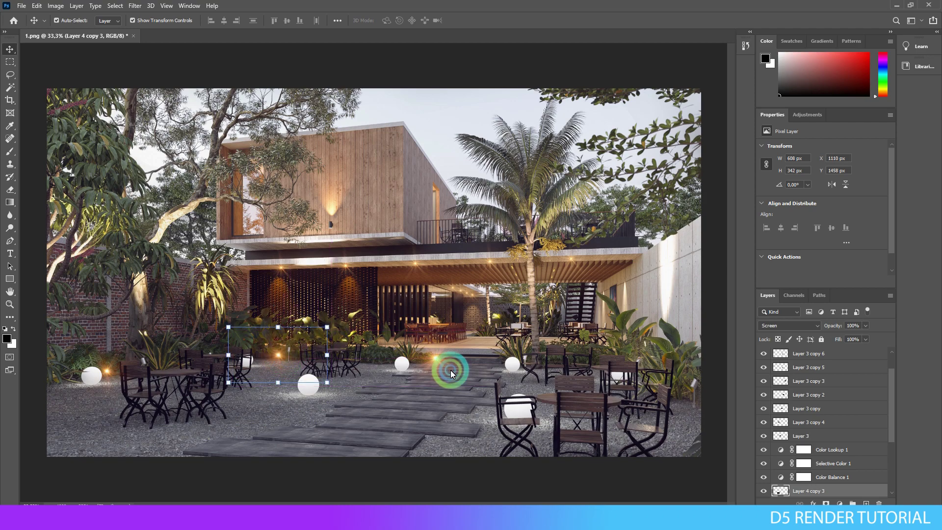
Add flare copies on the light behind the right chairs and a nearby light, then deselect
drag(847, 491, 867, 504)
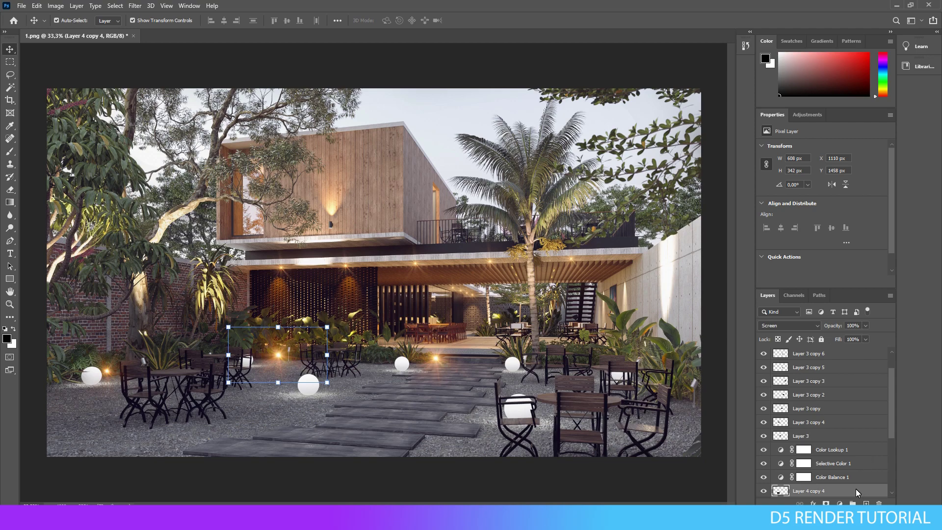
drag(271, 355, 589, 368)
scroll(585, 363, up, 1)
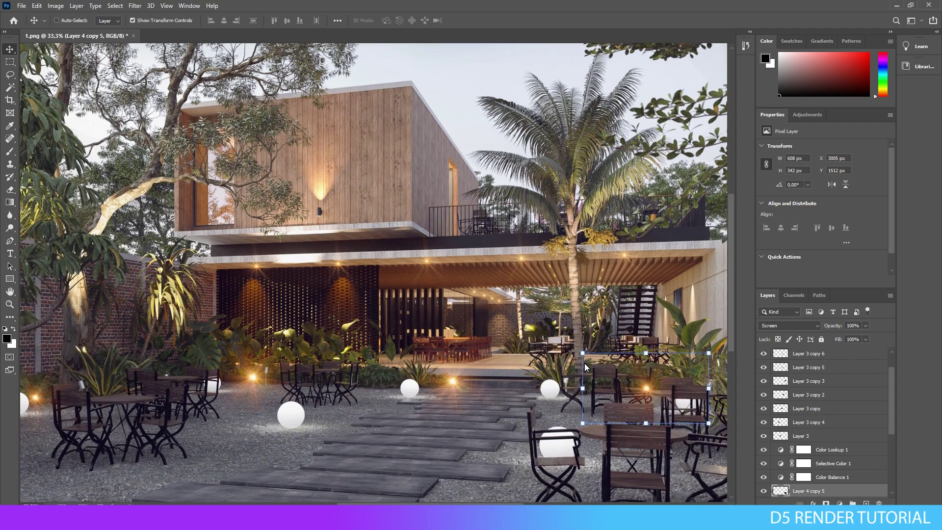
scroll(549, 499, right, 5)
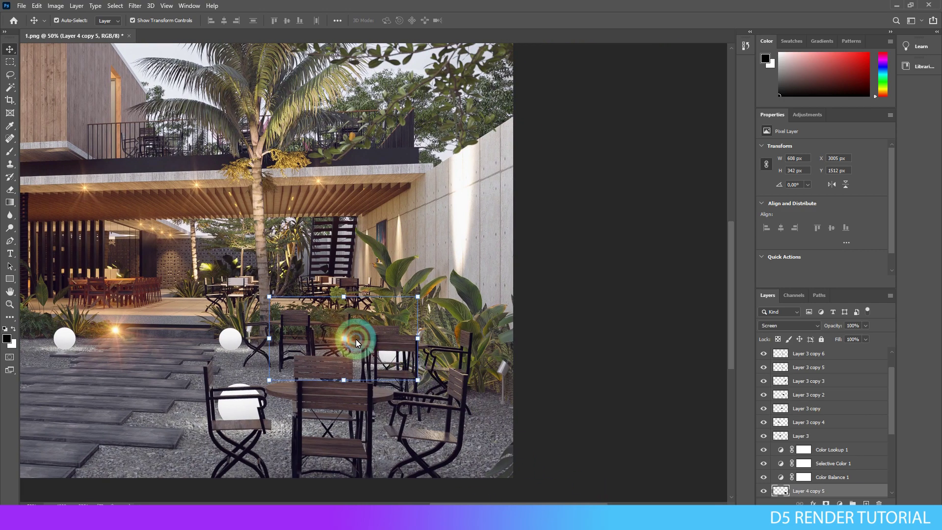
drag(343, 333, 278, 334)
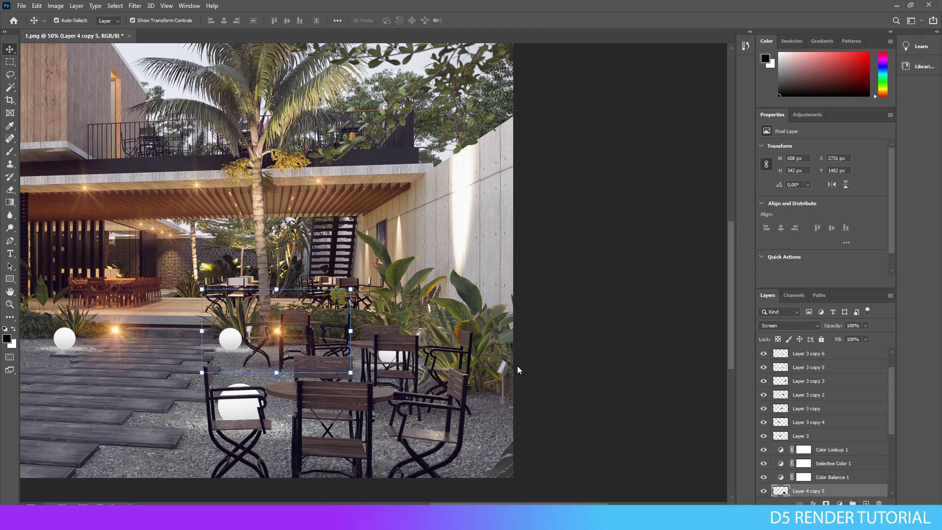
drag(794, 485, 866, 503)
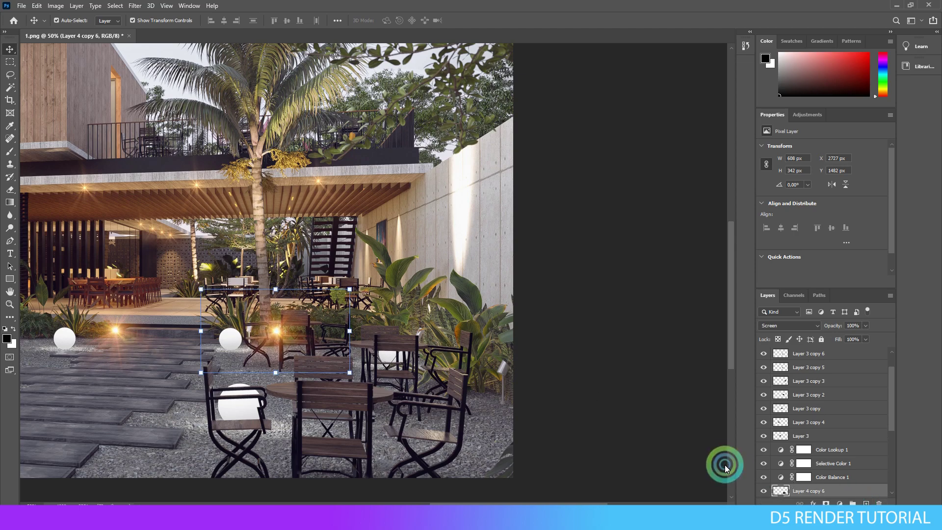
scroll(727, 469, down, 2)
click(669, 389)
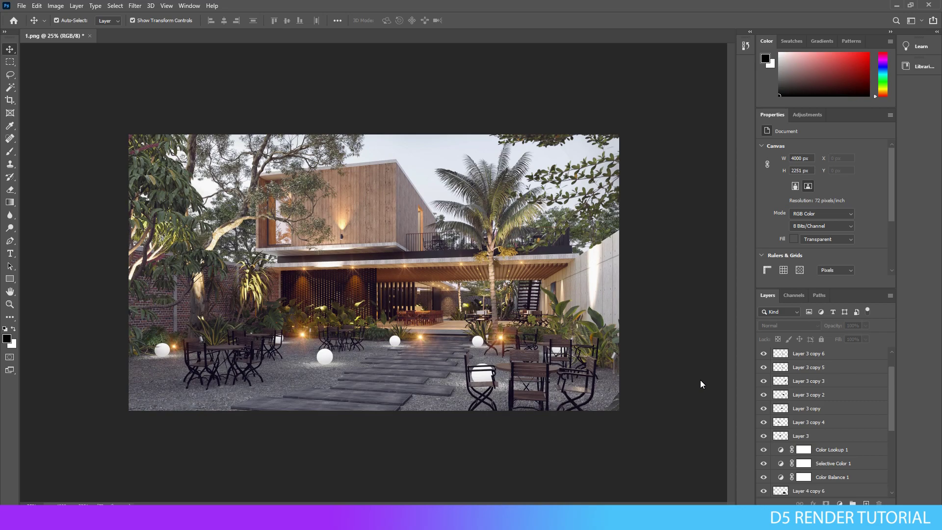
Add another glow copy onto a canopy light and create an empty Layer 5 on top
scroll(702, 384, up, 1)
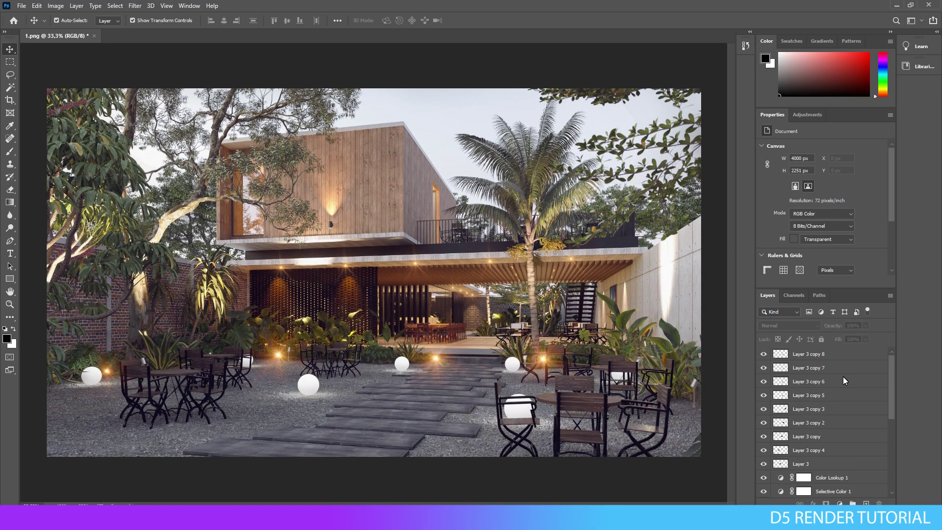
click(843, 355)
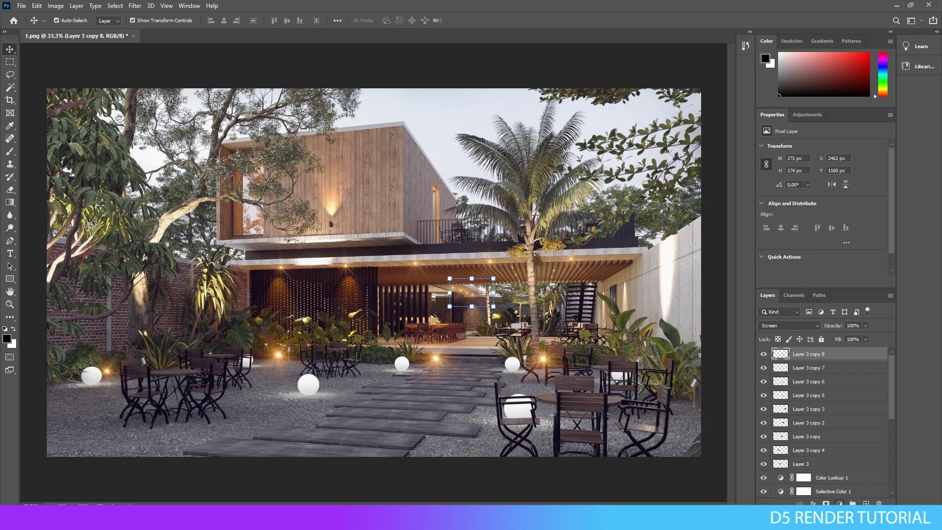
click(866, 504)
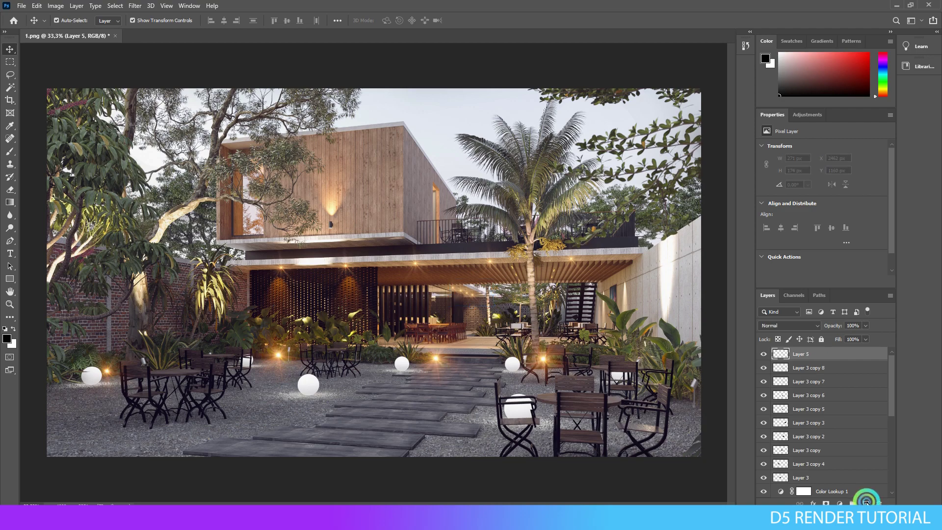
Brush a black stroke along the bottom on Layer 5, set to Multiply at about 51% opacity
click(11, 152)
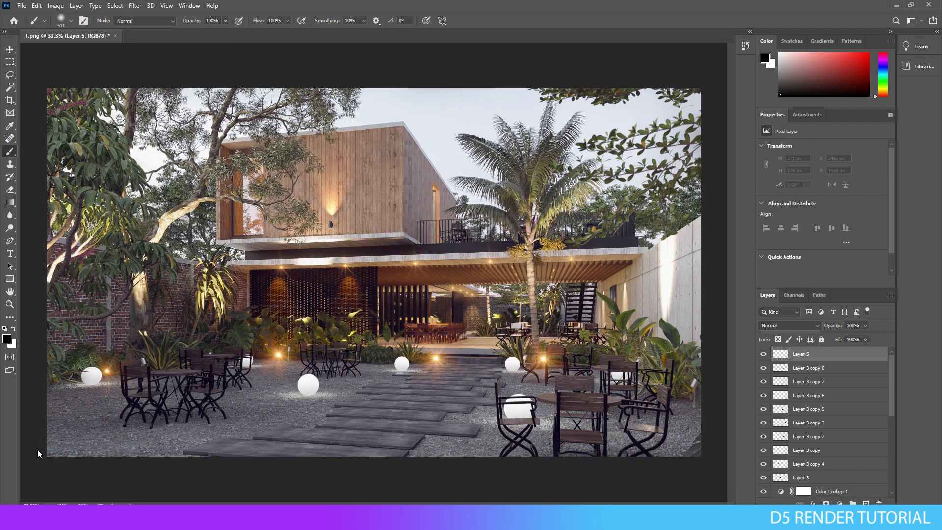
mouse_move(37, 450)
mouse_down()
mouse_move(432, 474)
mouse_move(671, 446)
mouse_up()
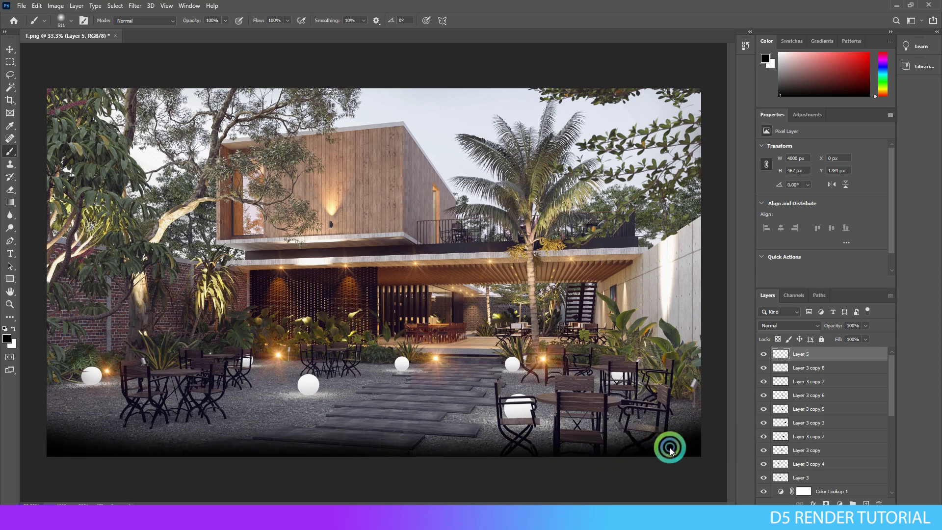
click(818, 328)
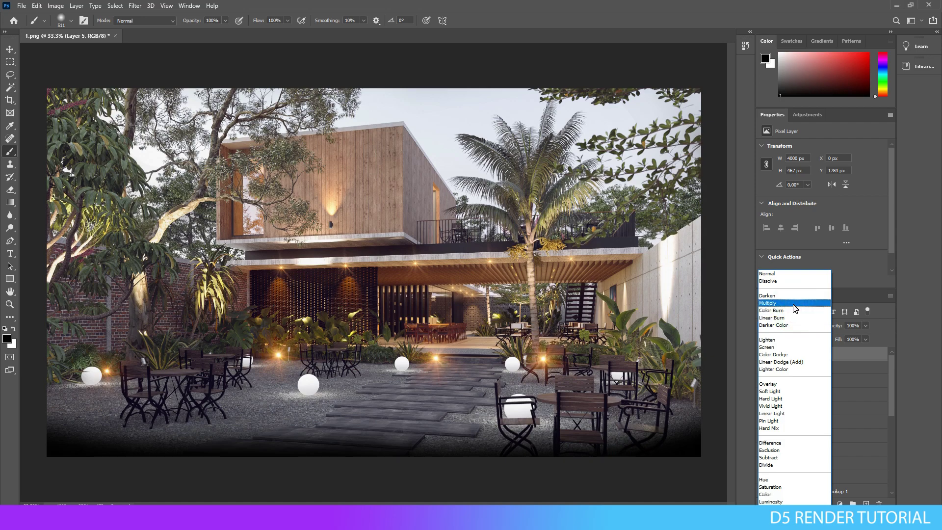
click(794, 305)
click(865, 325)
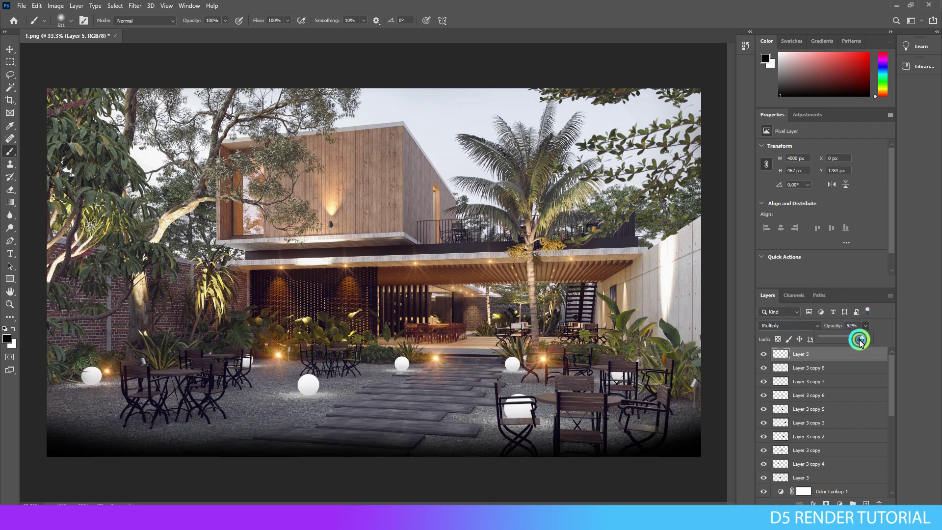
drag(860, 340, 840, 345)
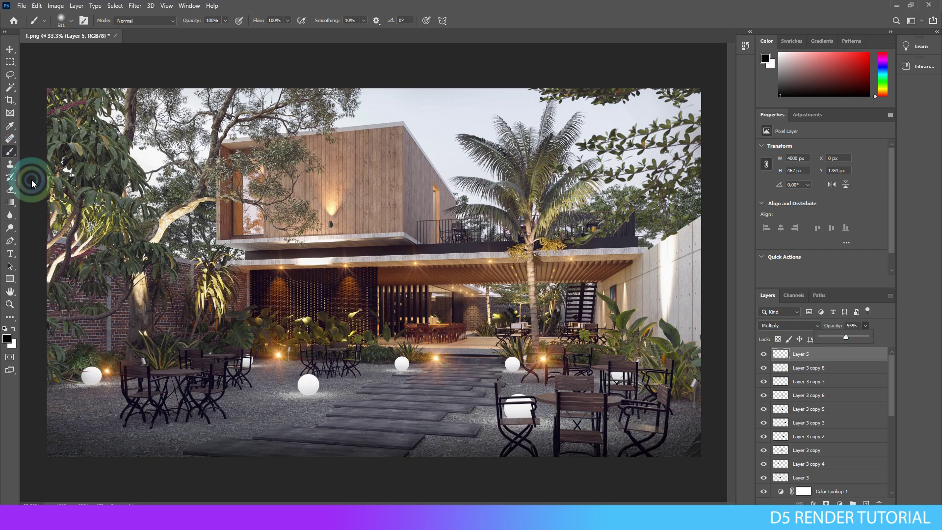
Erase part of the dark stroke with a large eraser at about 29% strength, layer at 40%
click(10, 192)
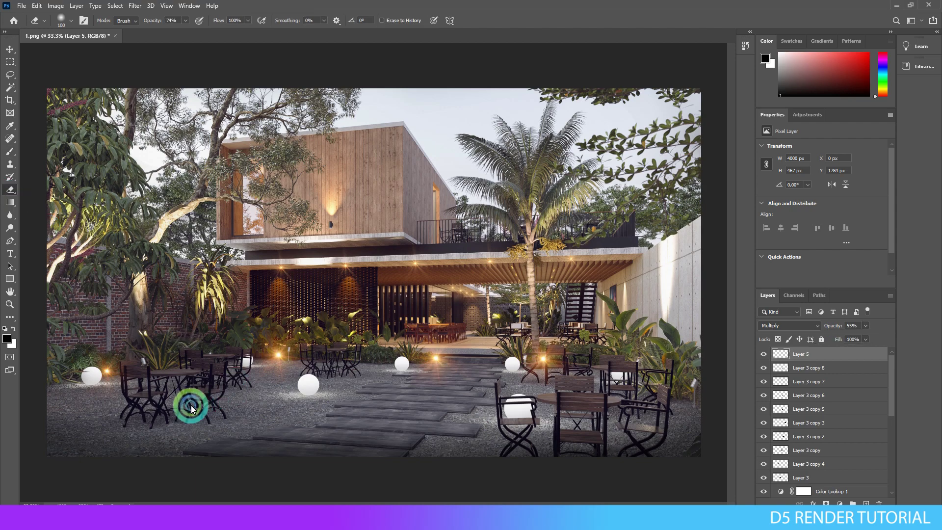
right_click(421, 427)
click(240, 445)
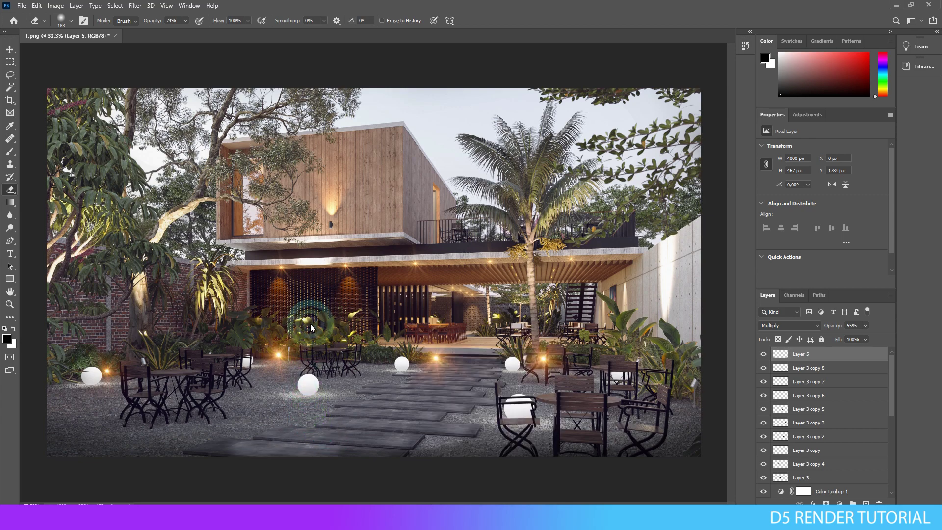
drag(185, 21, 167, 32)
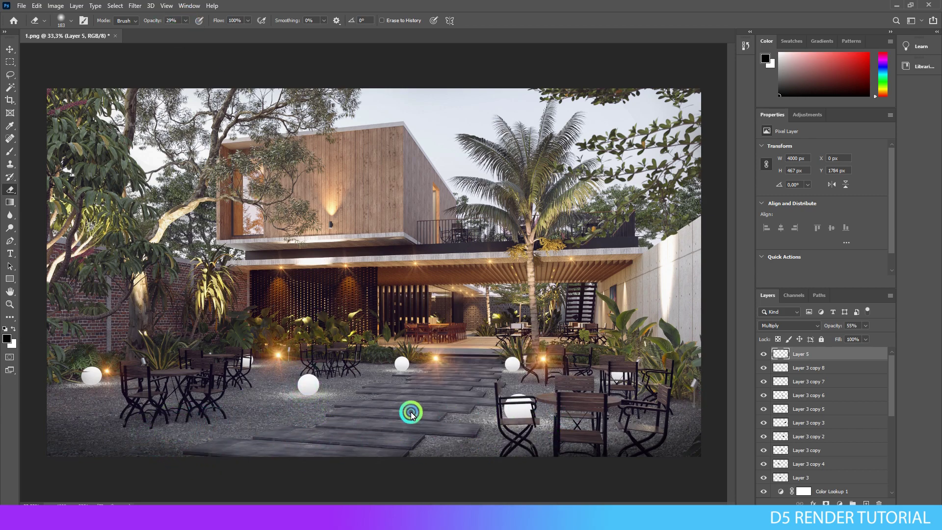
drag(866, 326, 859, 339)
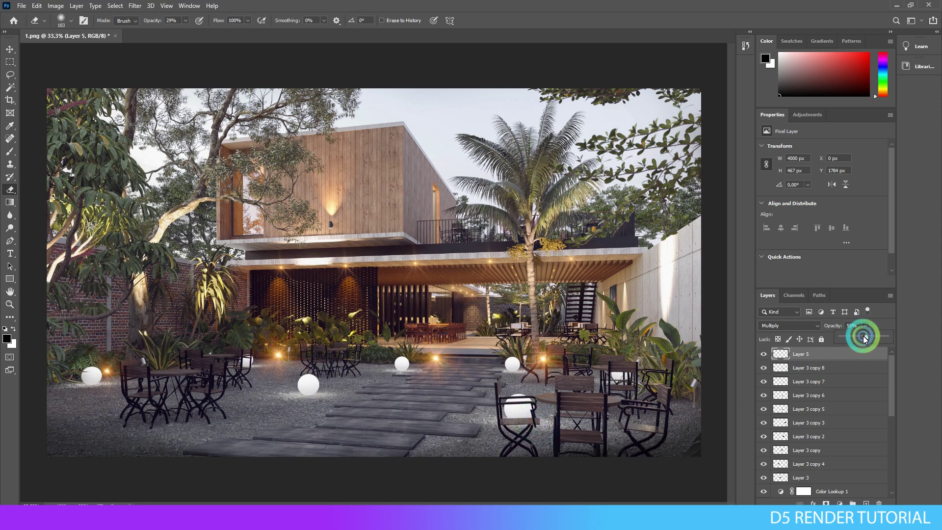
click(599, 290)
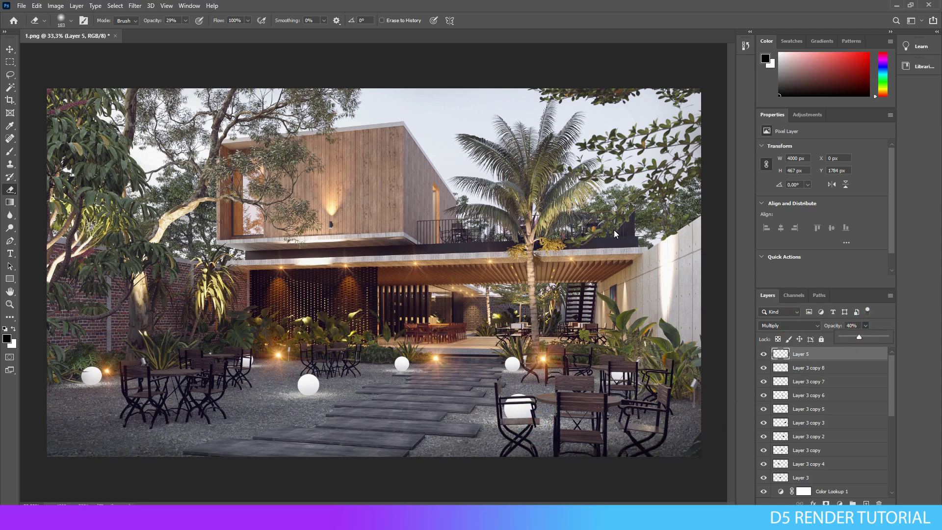
Compare the image with the darkening hidden and lower the layer opacity to 34%
key(ctrl+minus)
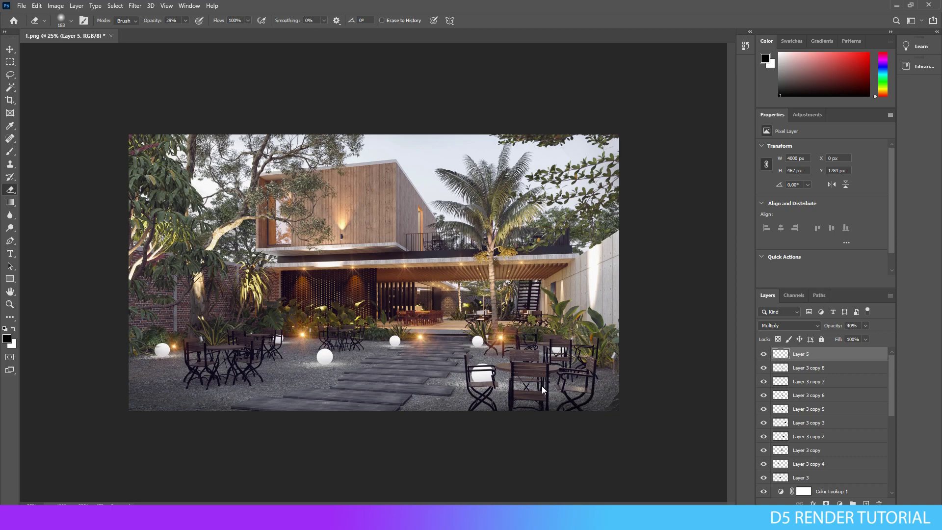
key(ctrl+plus)
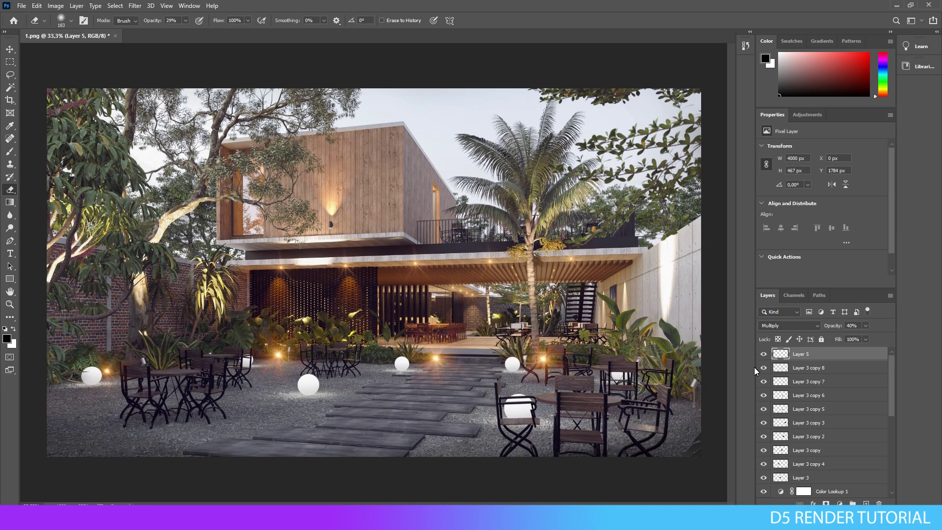
click(764, 354)
click(866, 326)
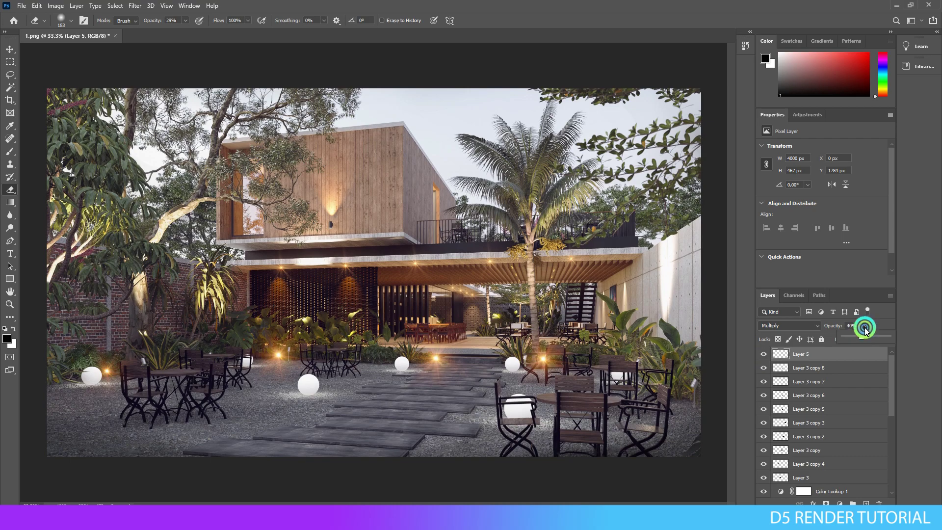
drag(866, 331, 859, 340)
Add an Auto Brightness/Contrast layer (5, 32), compare it on and off, and set 61% opacity
click(840, 503)
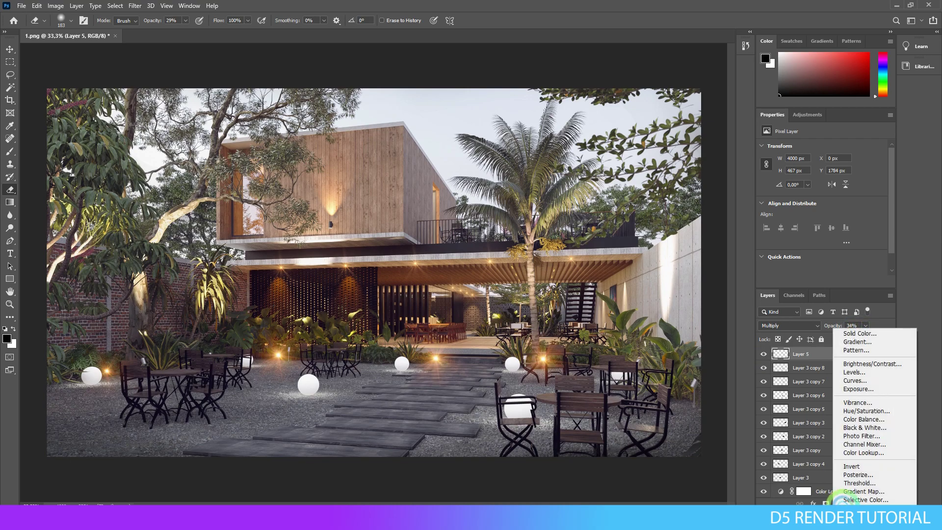
click(874, 364)
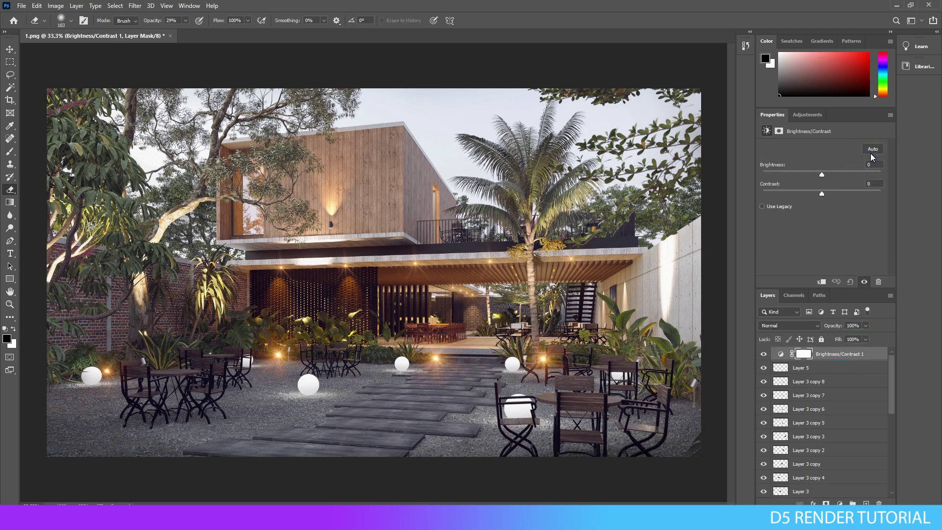
click(830, 216)
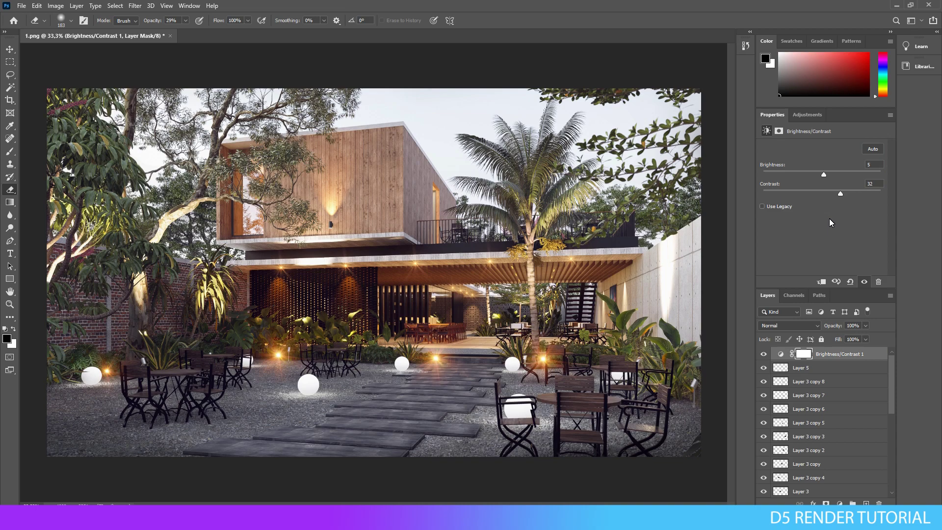
click(764, 354)
click(764, 354)
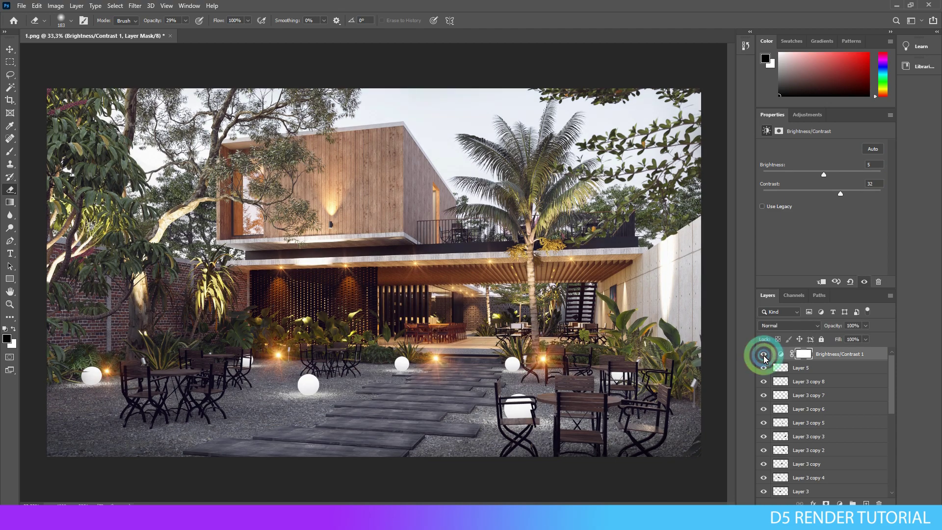
click(866, 326)
mouse_move(865, 335)
mouse_down()
mouse_move(837, 339)
mouse_move(851, 339)
mouse_up()
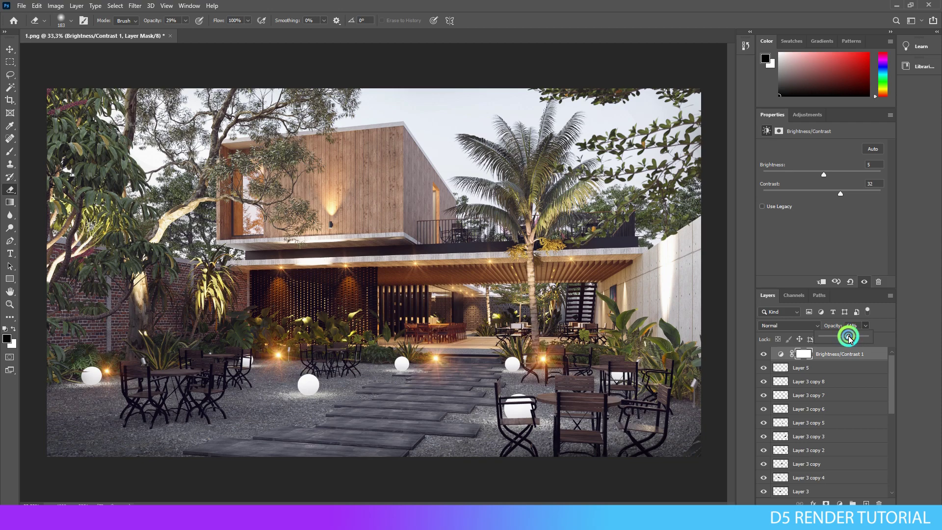
click(458, 433)
Start a Save As with JPEG format and the file name FINAL
click(21, 6)
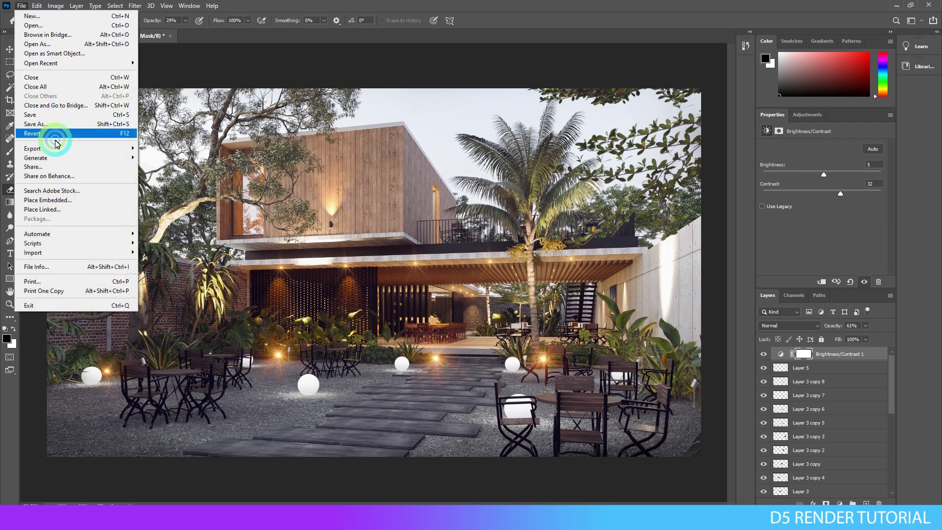
click(51, 124)
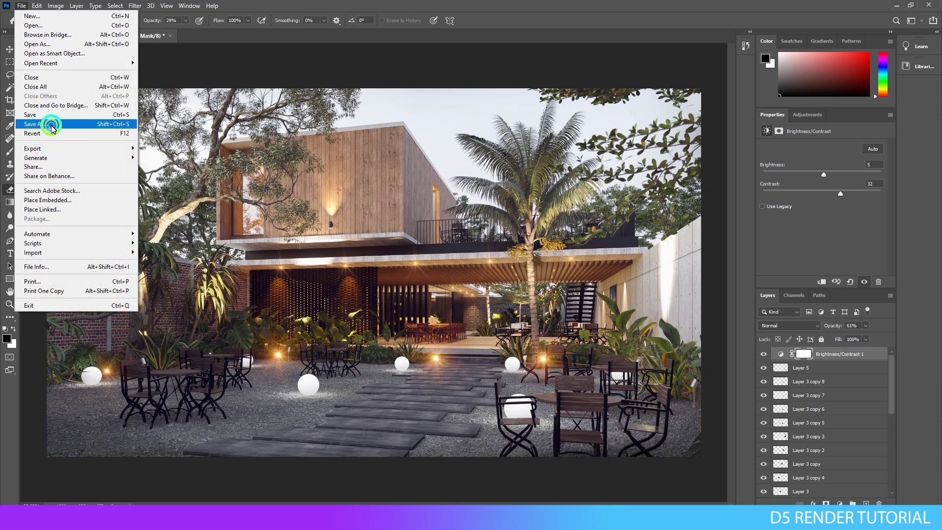
click(104, 388)
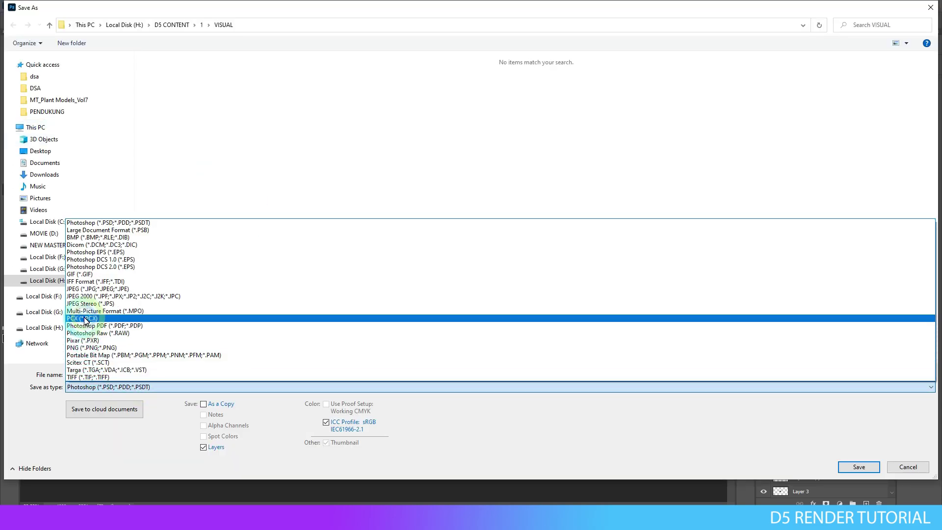
click(109, 366)
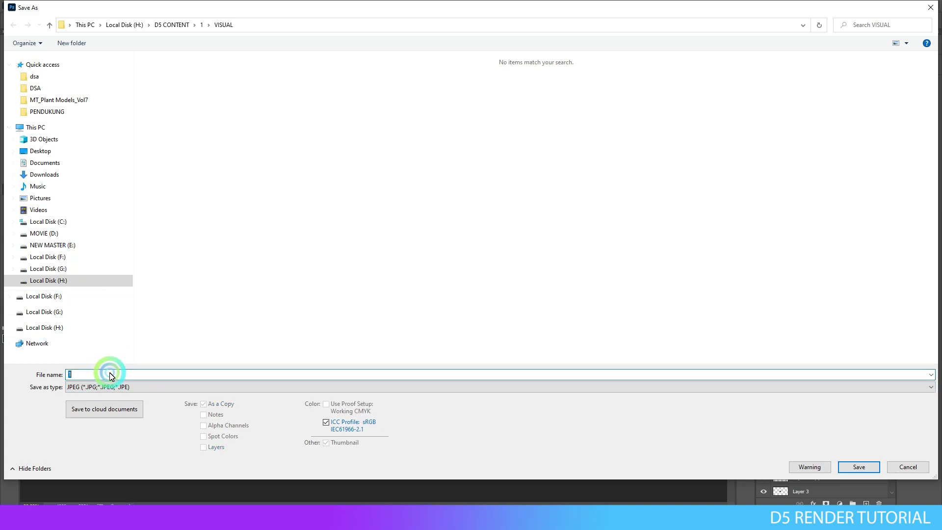
text(F)
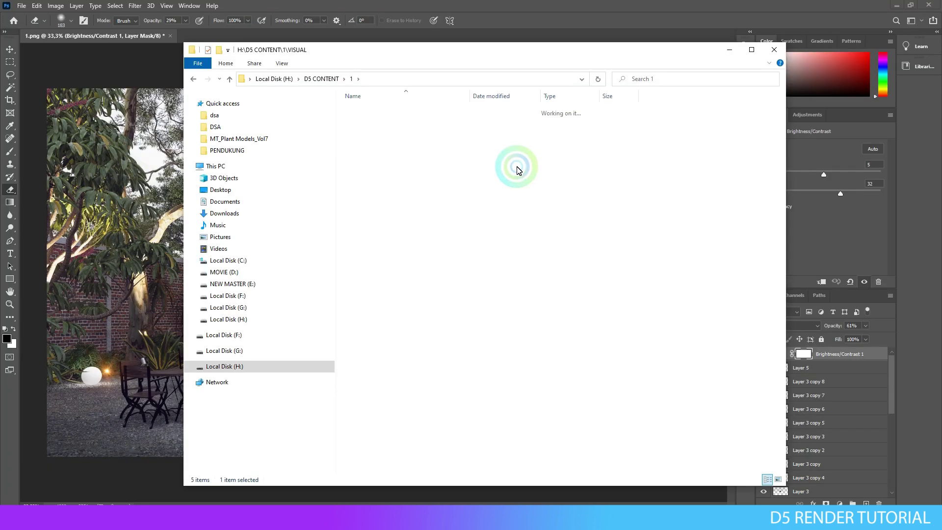
Confirm saving FINAL, then open FINAL.jpg from the VISUAL folder
click(859, 467)
double_click(643, 126)
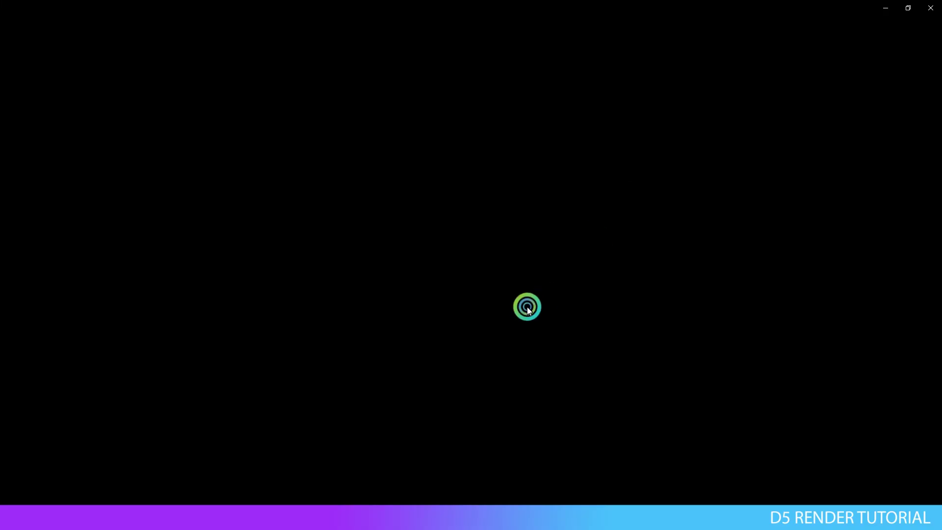